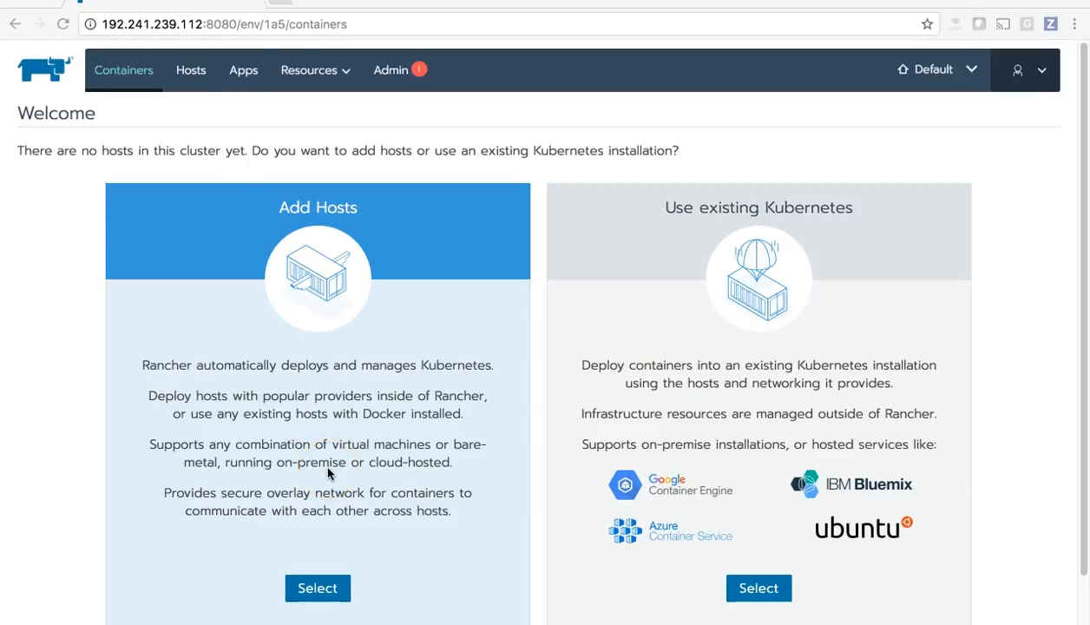
- Examine the Add Hosts choices, including the Custom registration command, and open the option for using an existing Kubernetes installation
{"action": "left_click", "coordinate": [310, 588]}
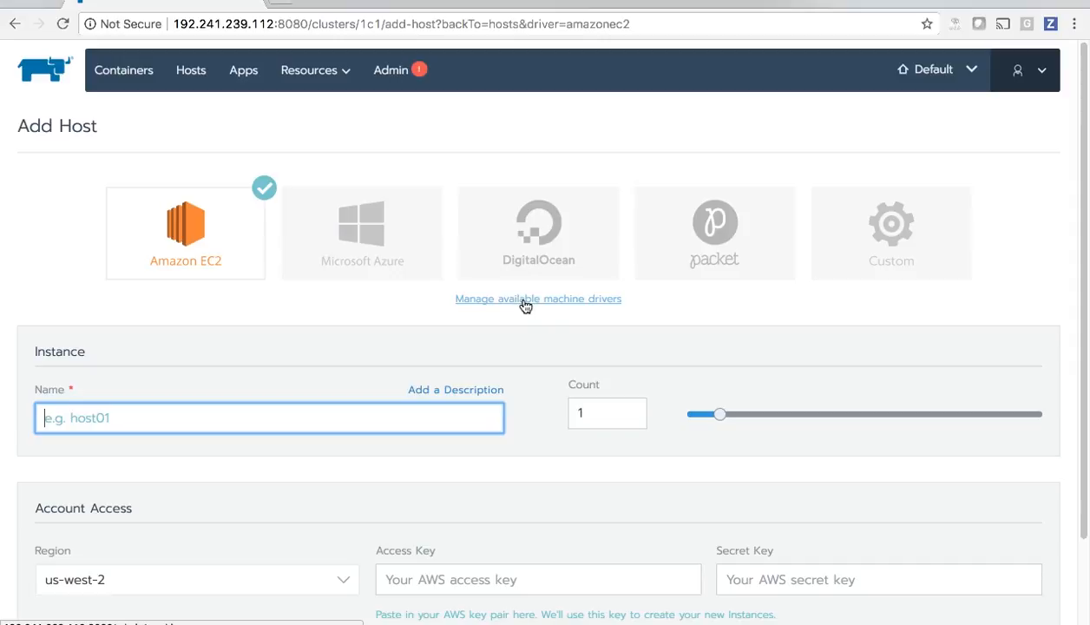
{"action": "left_click", "coordinate": [873, 244]}
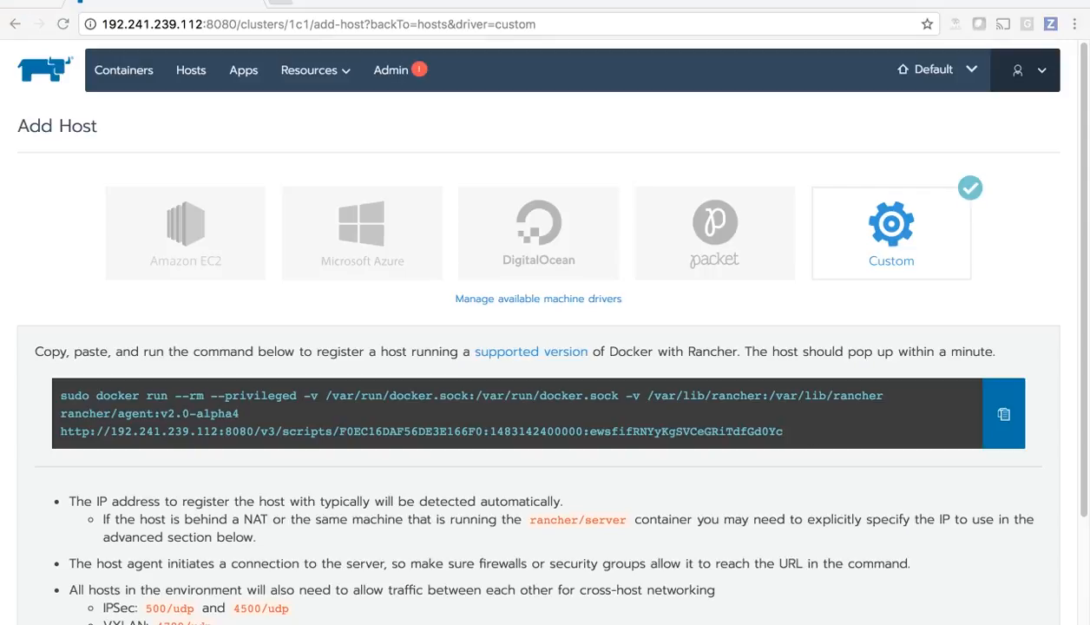
{"action": "left_click", "coordinate": [127, 77]}
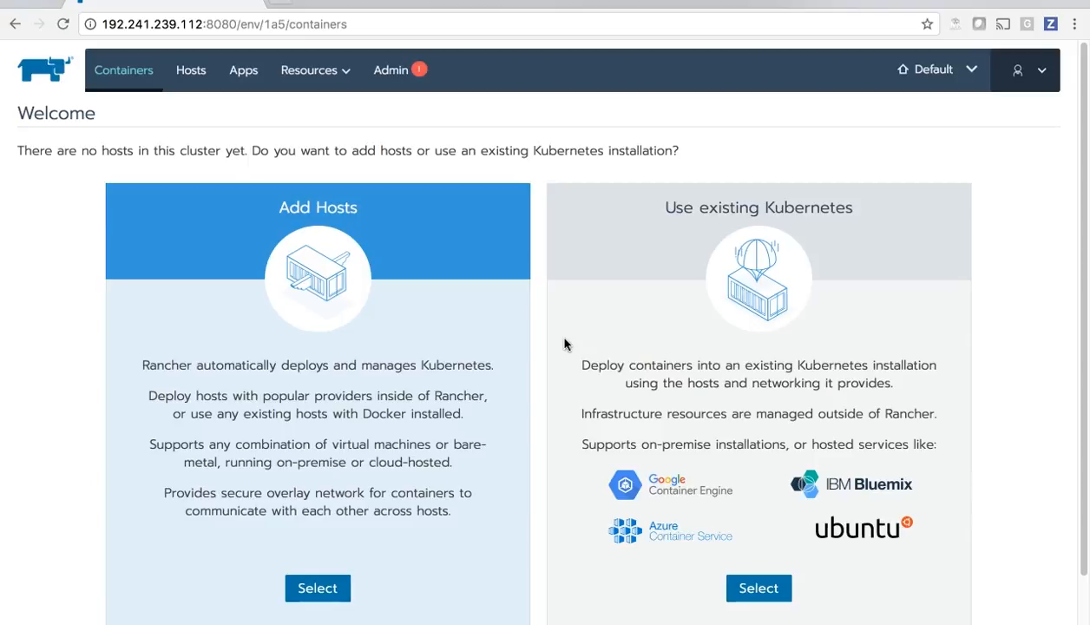
{"action": "left_click", "coordinate": [752, 586]}
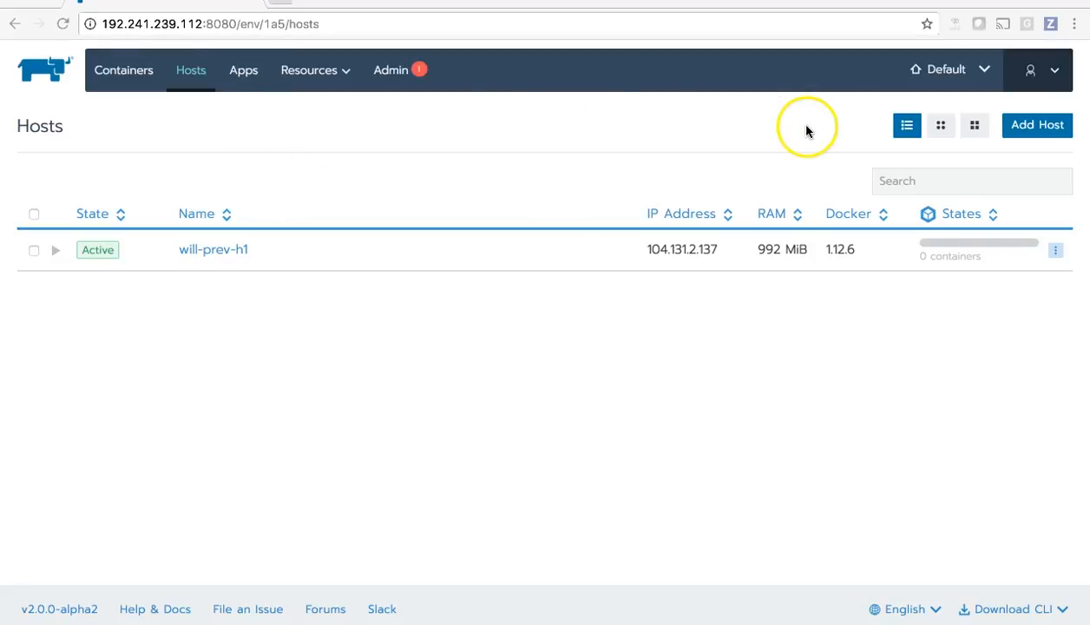
- Examine the container stacks in the System environment and return to the hosts list of the Default environment
{"action": "left_click", "coordinate": [986, 73]}
{"action": "left_click", "coordinate": [915, 163]}
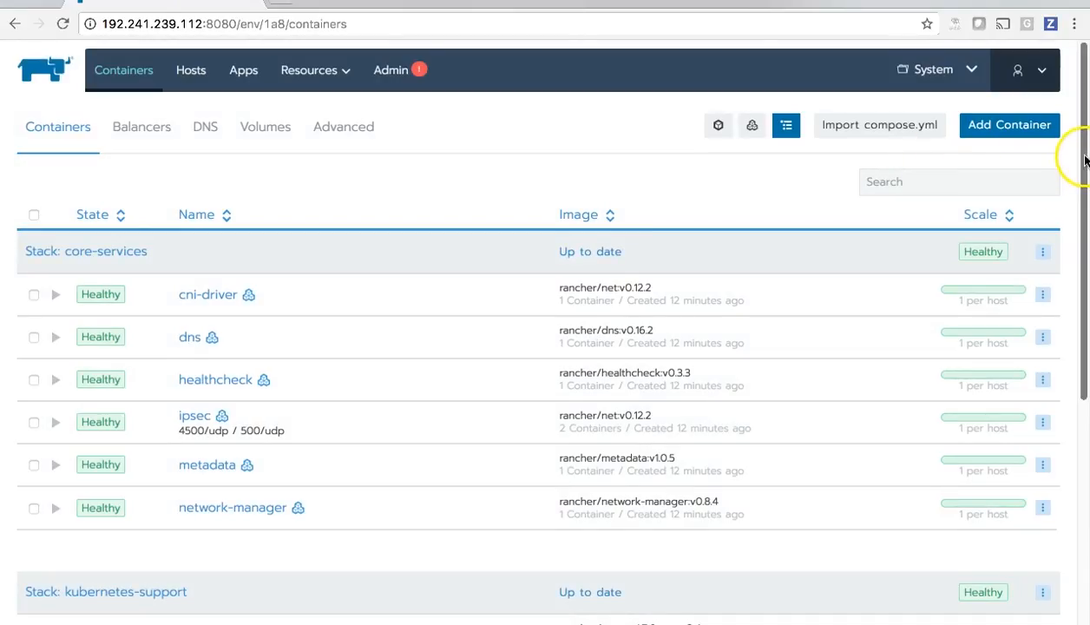
{"action": "mouse_move", "coordinate": [1084, 159]}
{"action": "left_mouse_down"}
{"action": "mouse_move", "coordinate": [1080, 390]}
{"action": "mouse_move", "coordinate": [1083, 165]}
{"action": "left_mouse_up"}
{"action": "left_click", "coordinate": [938, 69]}
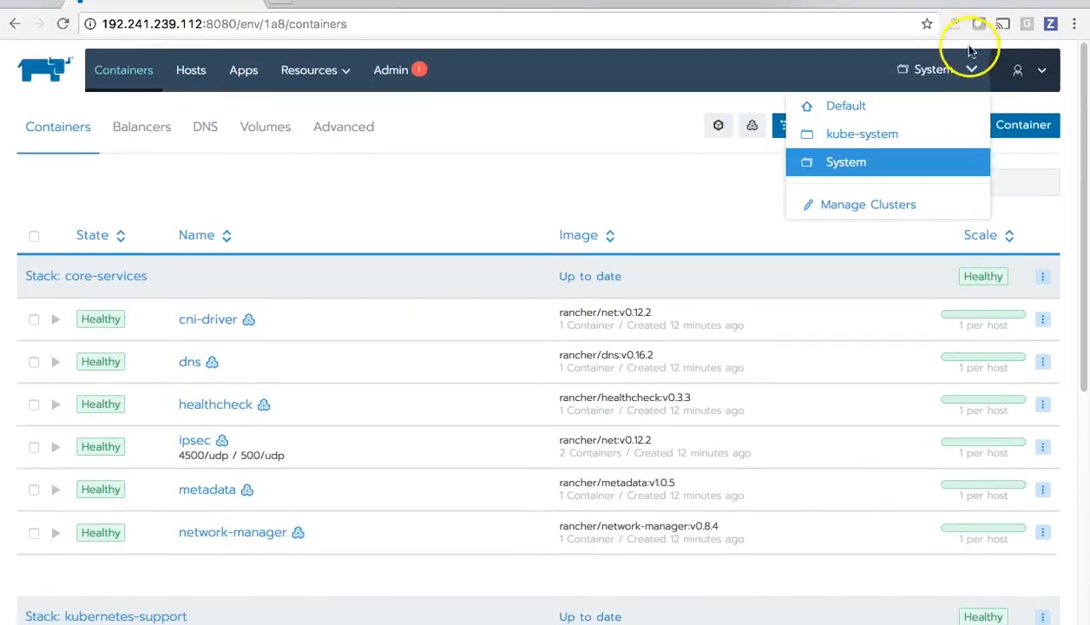
{"action": "left_click", "coordinate": [877, 106]}
{"action": "mouse_move", "coordinate": [309, 76]}
{"action": "left_click", "coordinate": [190, 71]}
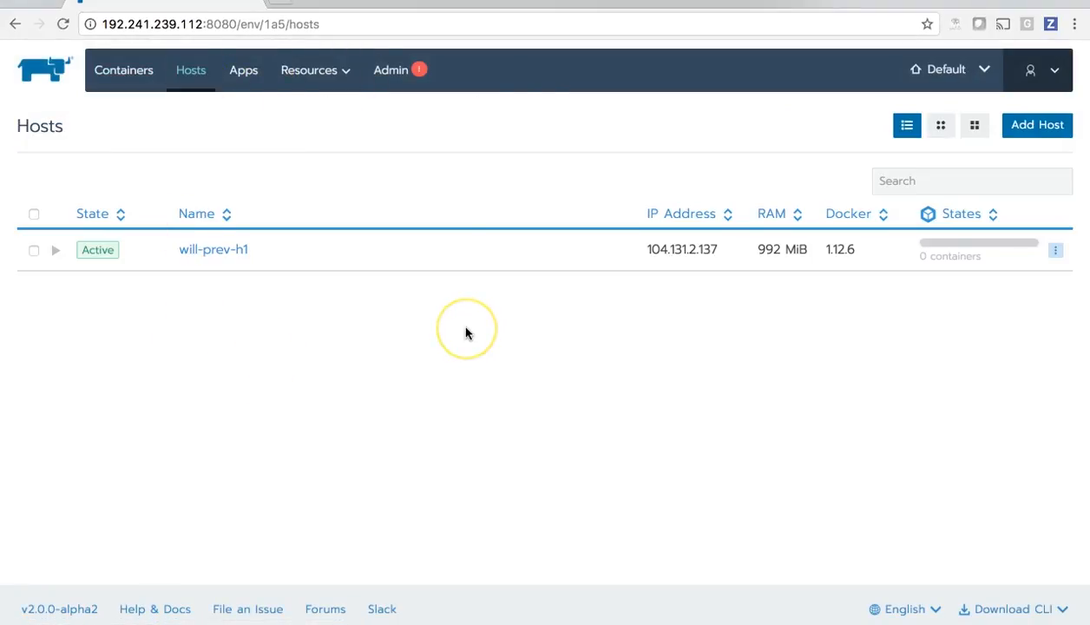
{"action": "left_click", "coordinate": [1037, 127]}
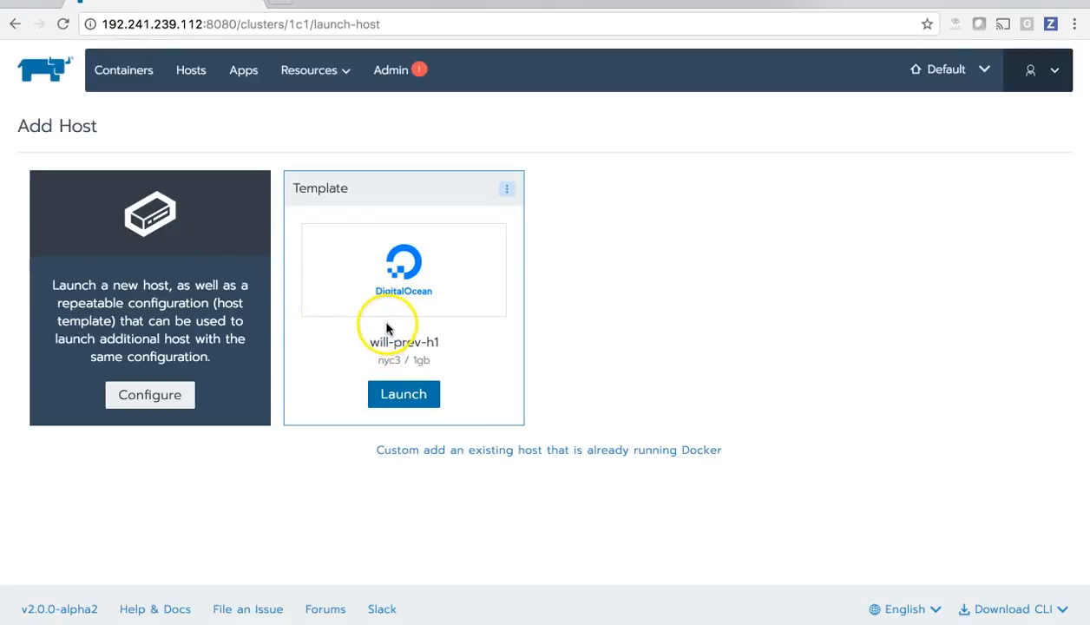
{"action": "left_click", "coordinate": [399, 395]}
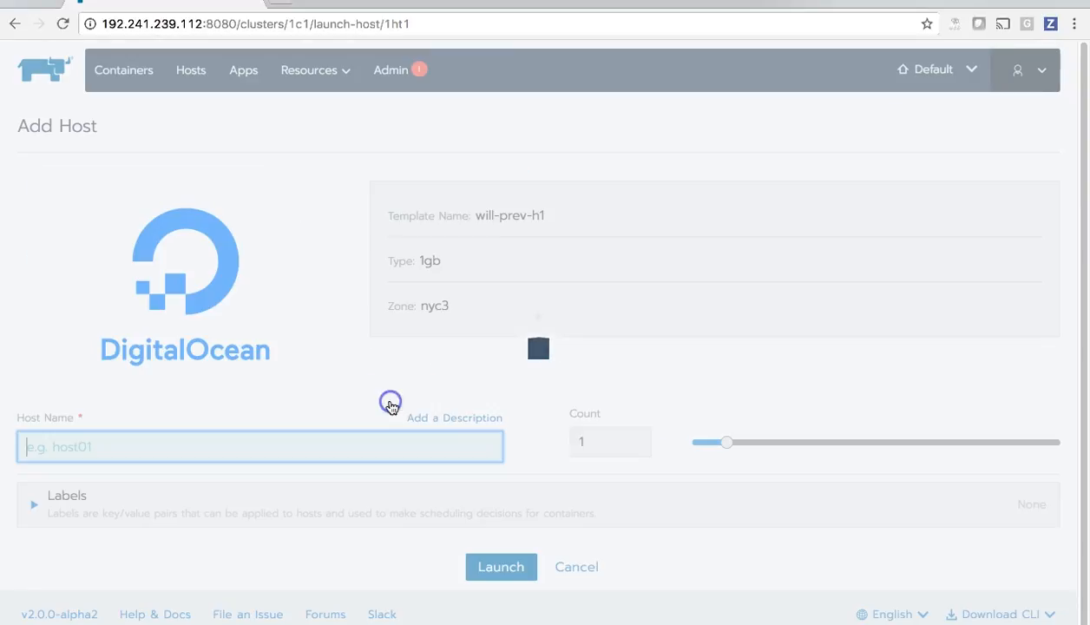
{"action": "left_click", "coordinate": [380, 445]}
{"action": "type", "text": "more-hosts"}
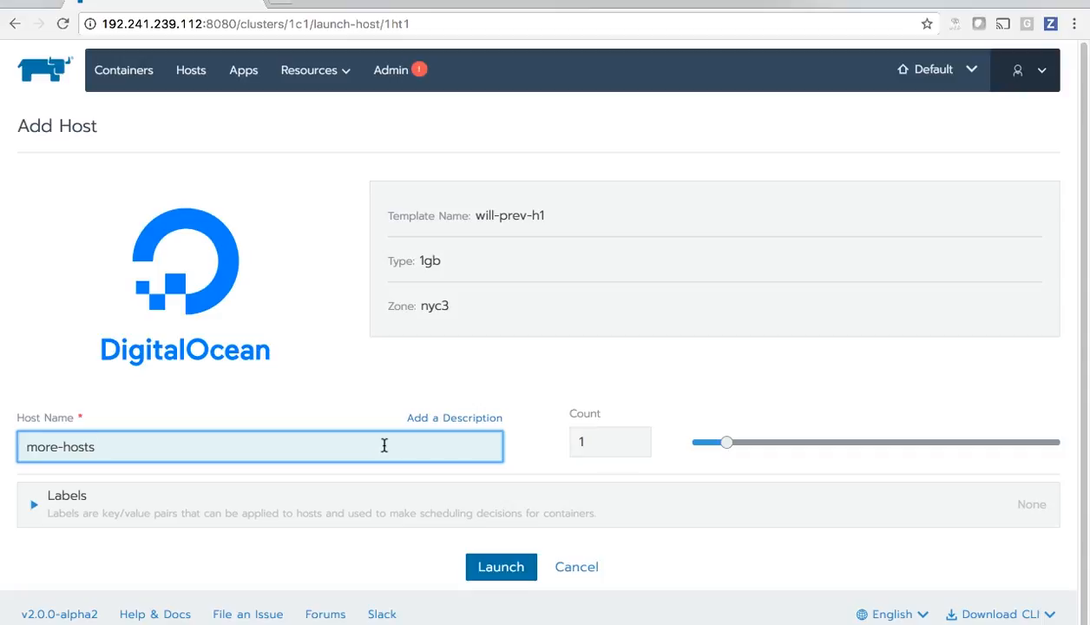
{"action": "left_click", "coordinate": [766, 444]}
{"action": "left_click_drag", "start_coordinate": [767, 443], "coordinate": [699, 444]}
{"action": "left_click", "coordinate": [480, 560]}
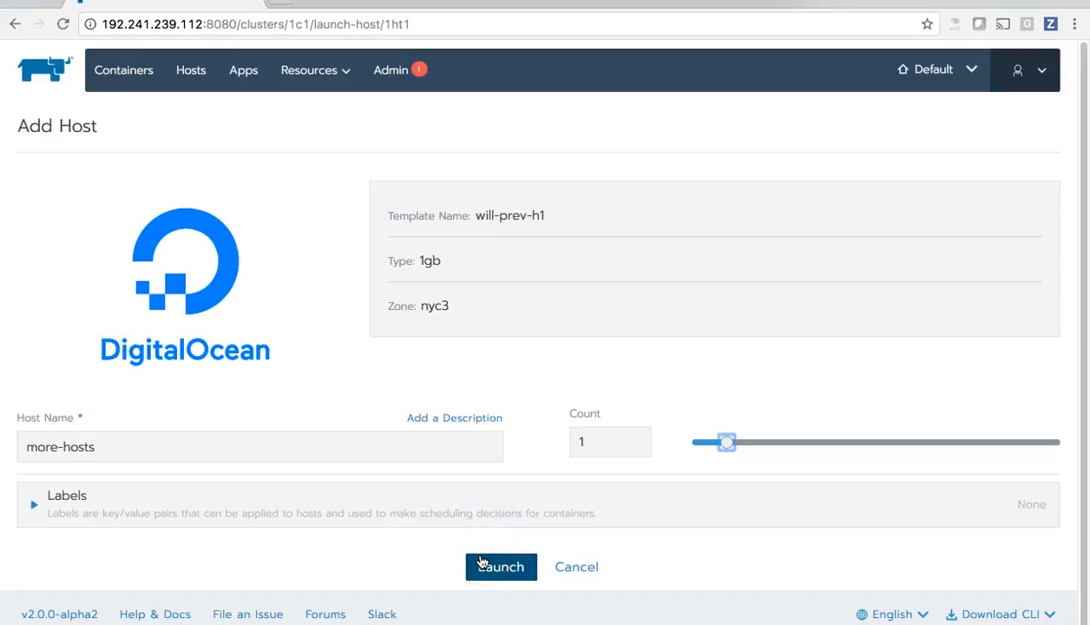
{"action": "left_click", "coordinate": [565, 571]}
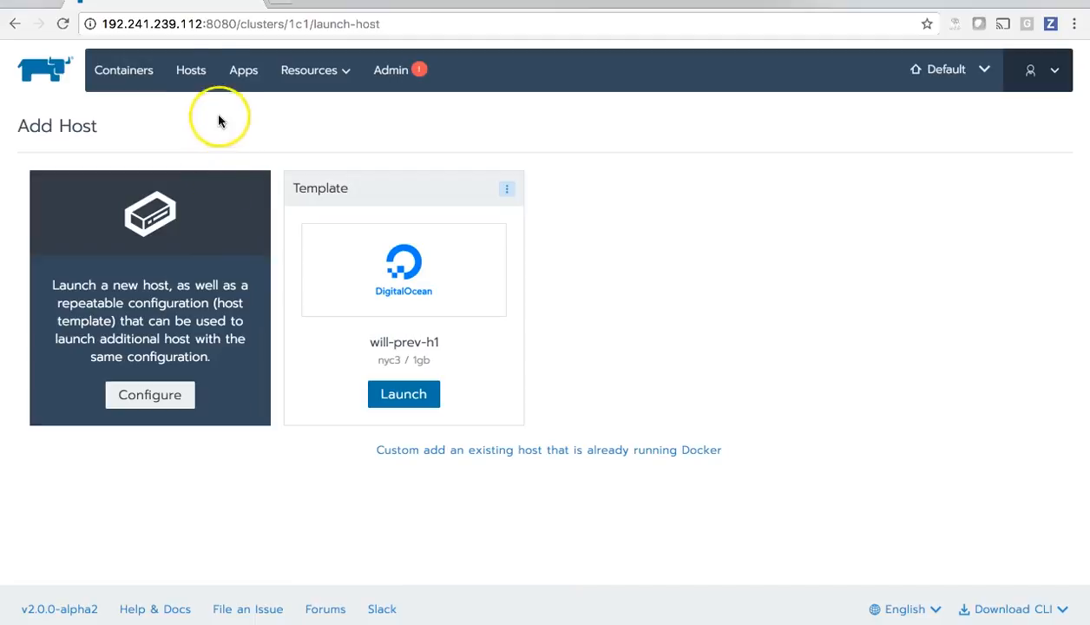
{"action": "left_click", "coordinate": [198, 73]}
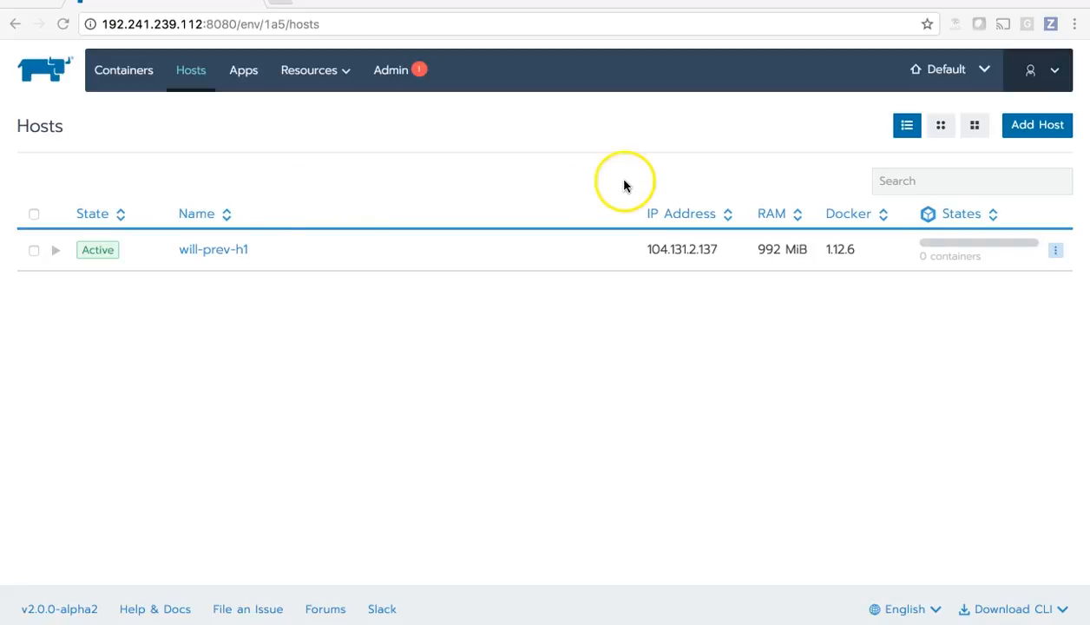
- View the hosts in grouped card layout and list layout, and examine the details of host will-prev-h1
{"action": "left_click", "coordinate": [974, 127]}
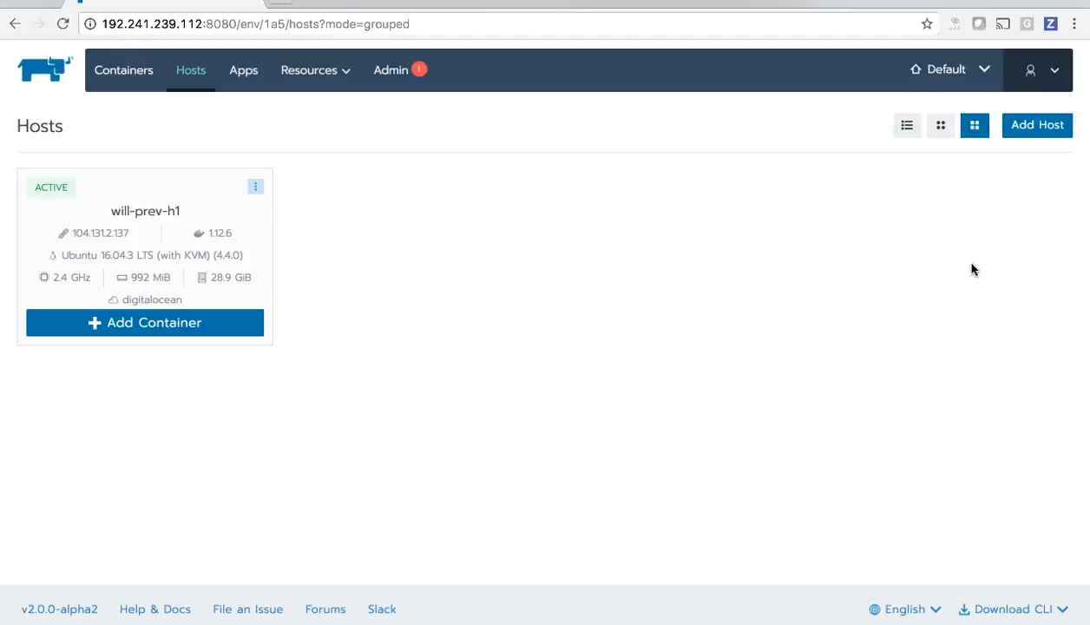
{"action": "left_click", "coordinate": [905, 129]}
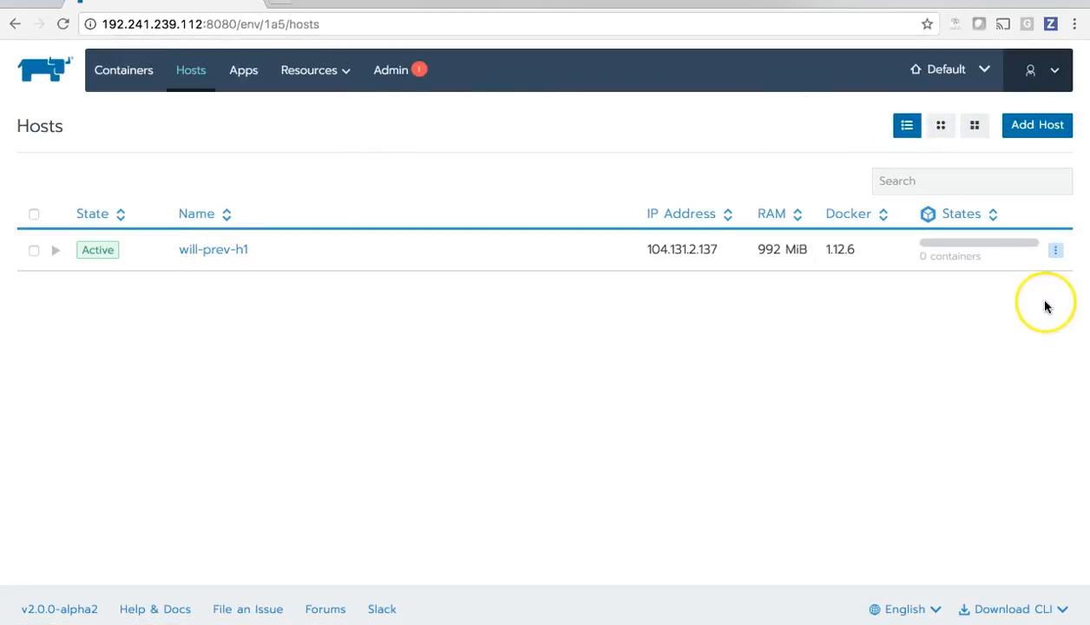
{"action": "left_click", "coordinate": [1056, 252]}
{"action": "left_click", "coordinate": [540, 294]}
{"action": "left_click", "coordinate": [237, 254]}
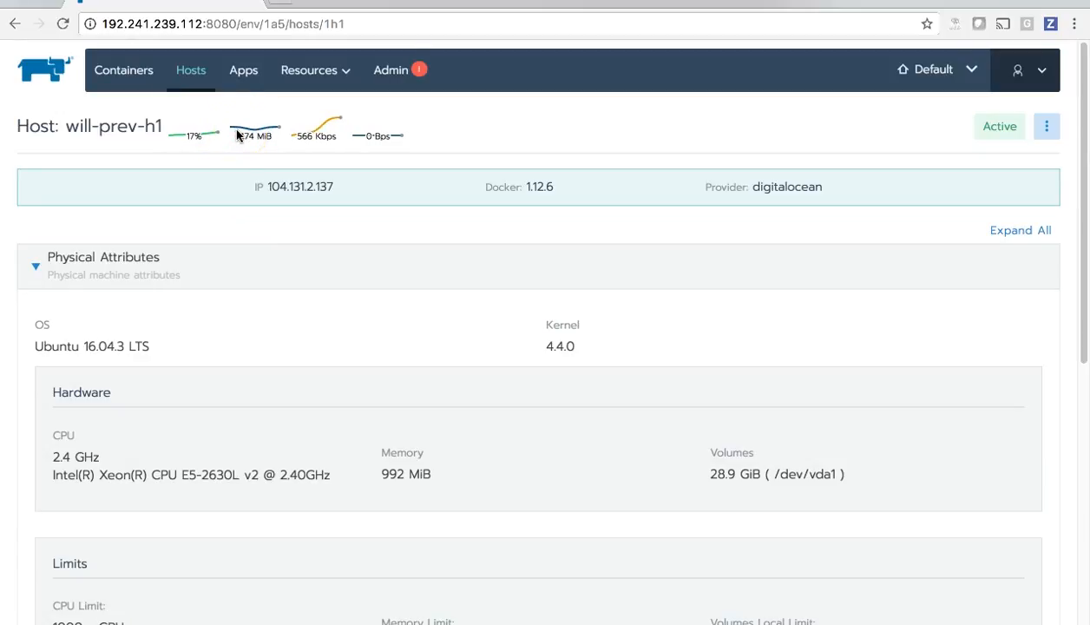
{"action": "mouse_move", "coordinate": [1083, 259]}
{"action": "left_mouse_down"}
{"action": "mouse_move", "coordinate": [1084, 524]}
{"action": "mouse_move", "coordinate": [1085, 257]}
{"action": "left_mouse_up"}
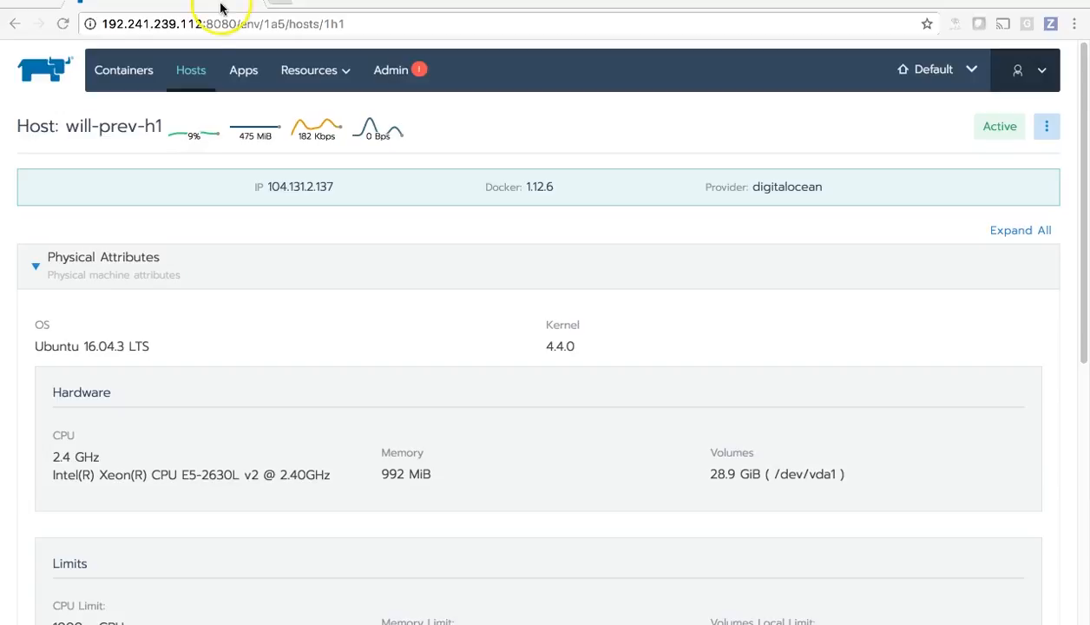
- Display the generated kubeconfig from the Default environment's advanced Kubernetes options and close it
{"action": "left_click", "coordinate": [127, 75]}
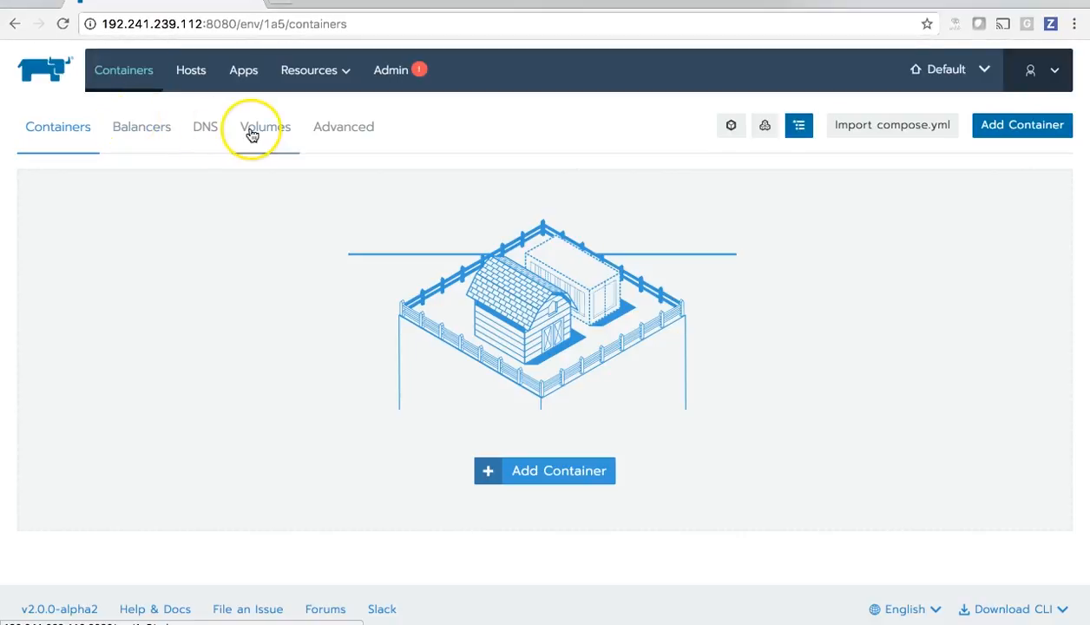
{"action": "left_click", "coordinate": [348, 130]}
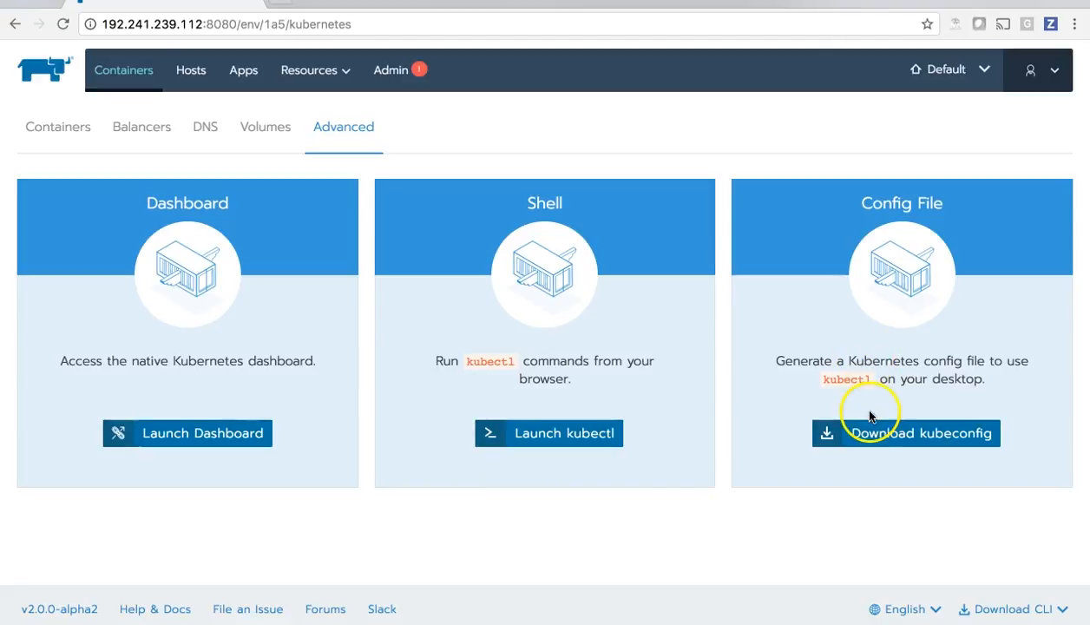
{"action": "left_click", "coordinate": [870, 432]}
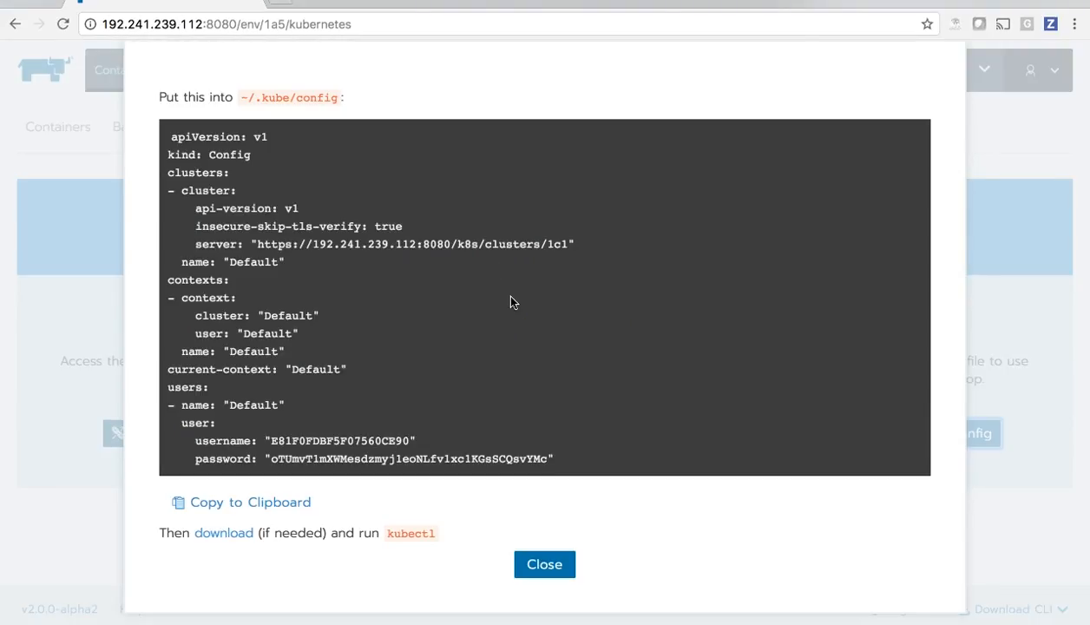
{"action": "left_click", "coordinate": [538, 566]}
- Run kubectl get nodes in the browser-based kubectl shell and close the shell
{"action": "left_click", "coordinate": [540, 437]}
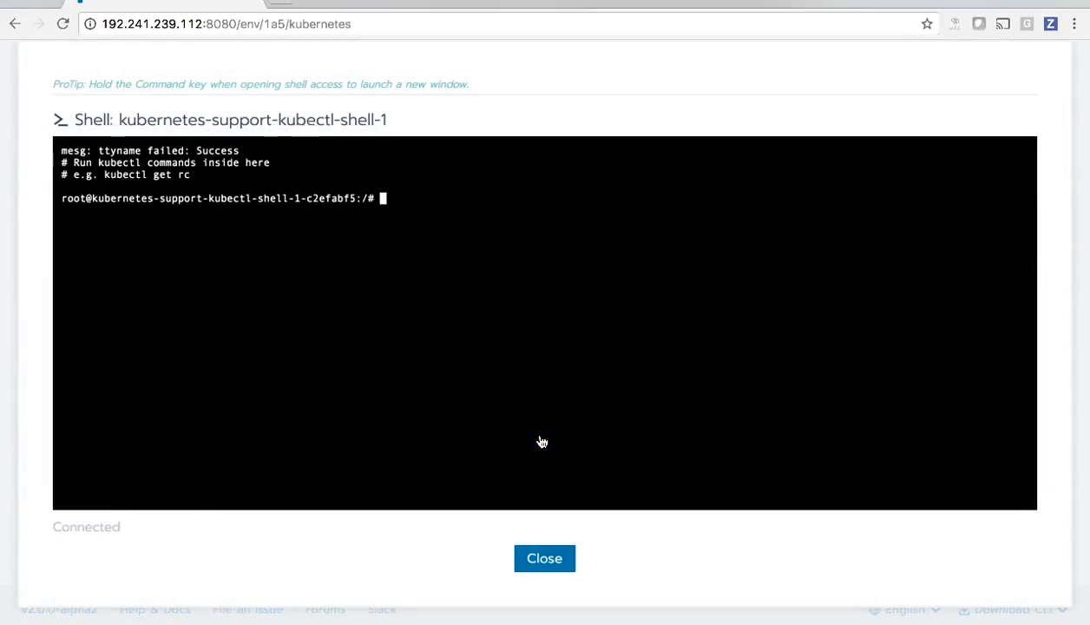
{"action": "type", "text": "kubectl gt"}
{"action": "key", "text": "BackSpace"}
{"action": "key", "text": "BackSpace"}
{"action": "type", "text": "et nodes"}
{"action": "key", "text": "Return"}
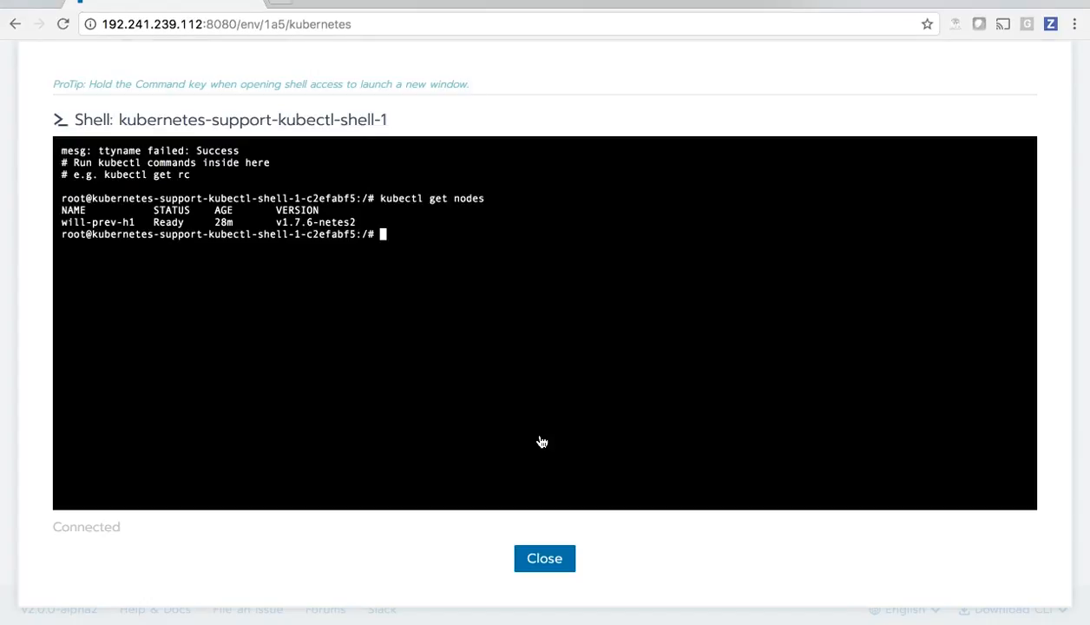
{"action": "left_click", "coordinate": [569, 560]}
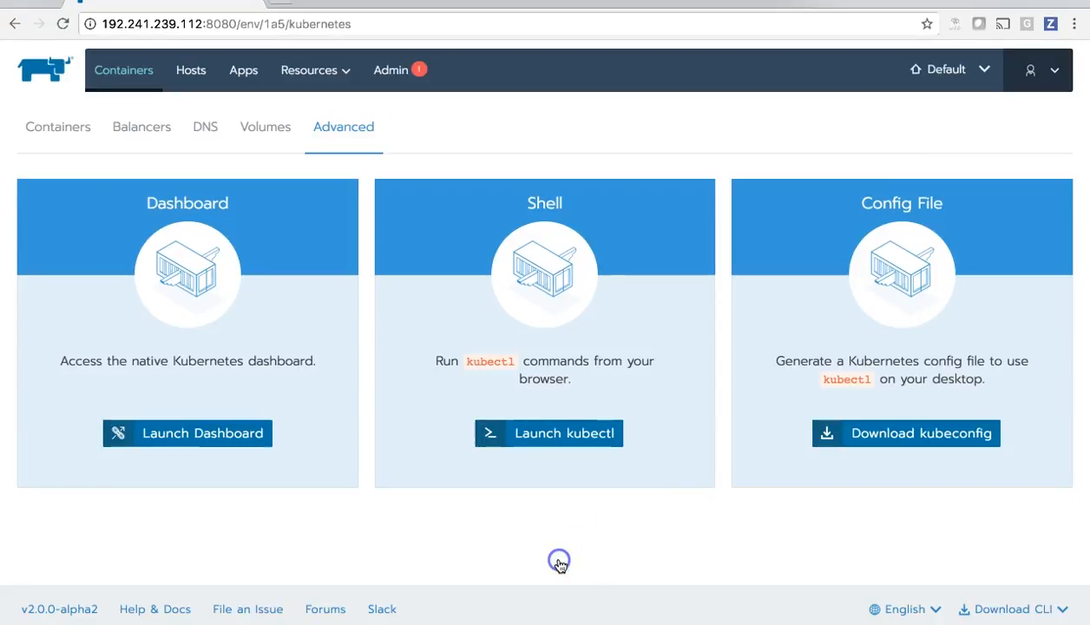
- Launch the native Kubernetes dashboard and view the cluster's nodes and the pods in the default namespace
{"action": "left_click", "coordinate": [214, 432]}
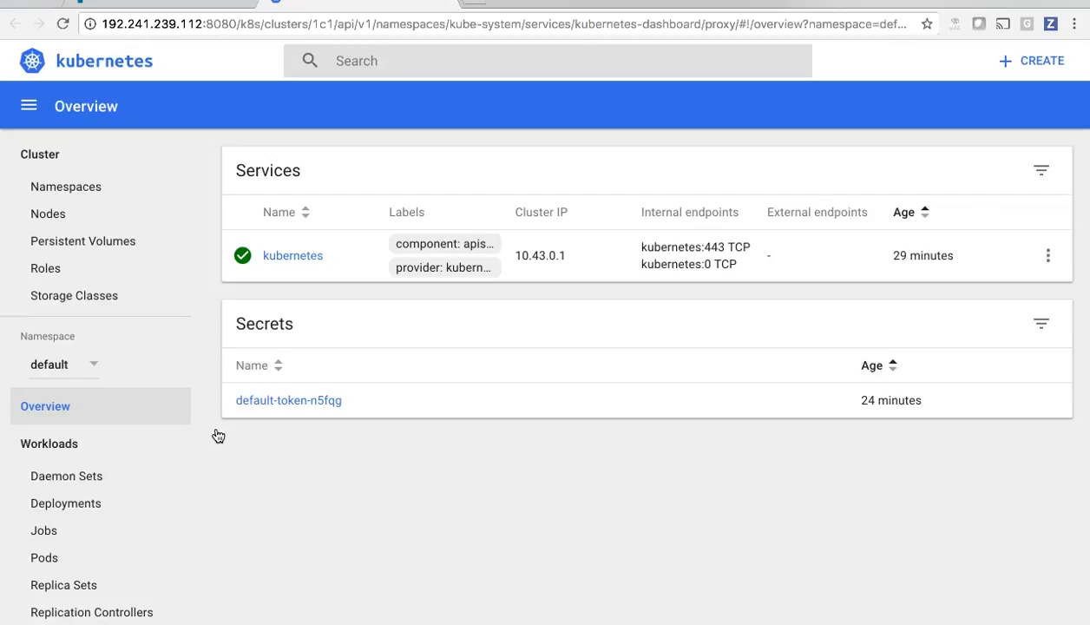
{"action": "left_click", "coordinate": [50, 219]}
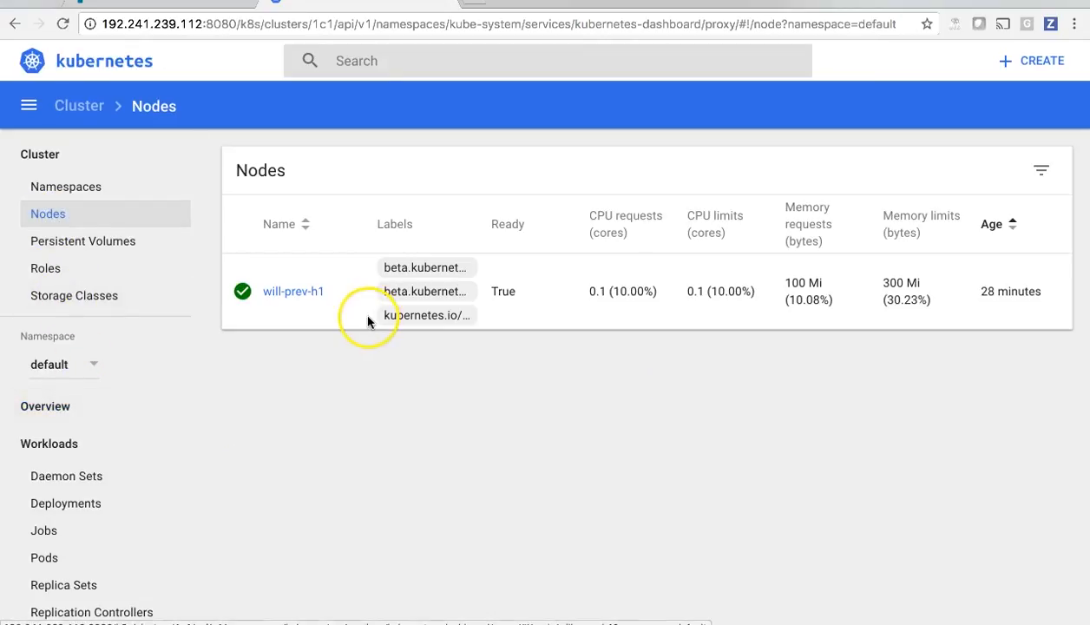
{"action": "left_click", "coordinate": [45, 564]}
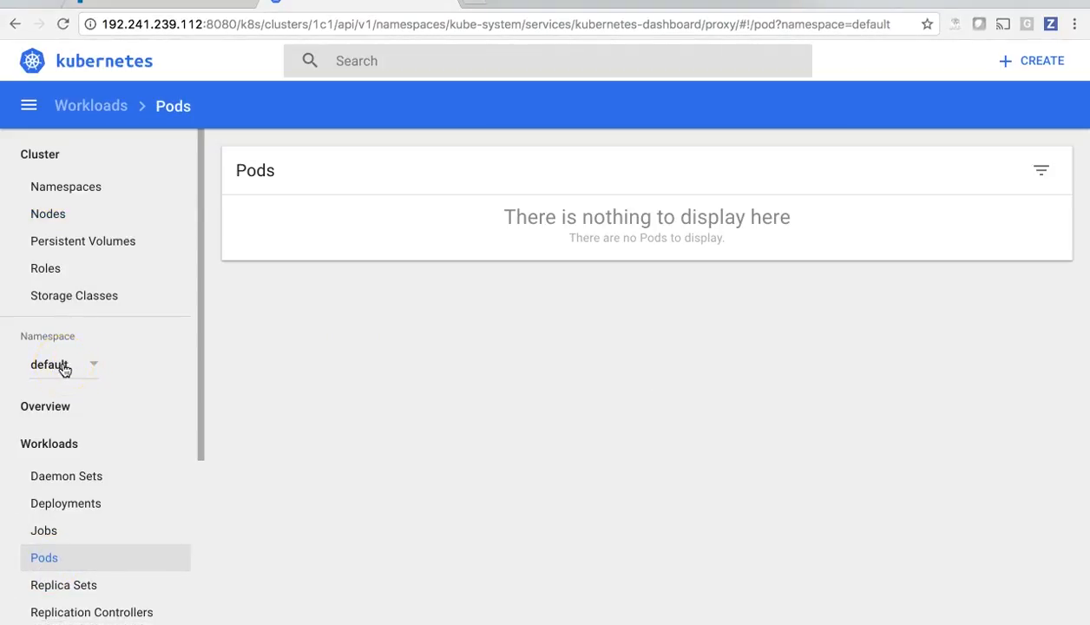
- Return to Rancher's container list and begin a new standalone container named test with the default ubuntu:xenial image
{"action": "left_click", "coordinate": [165, 2]}
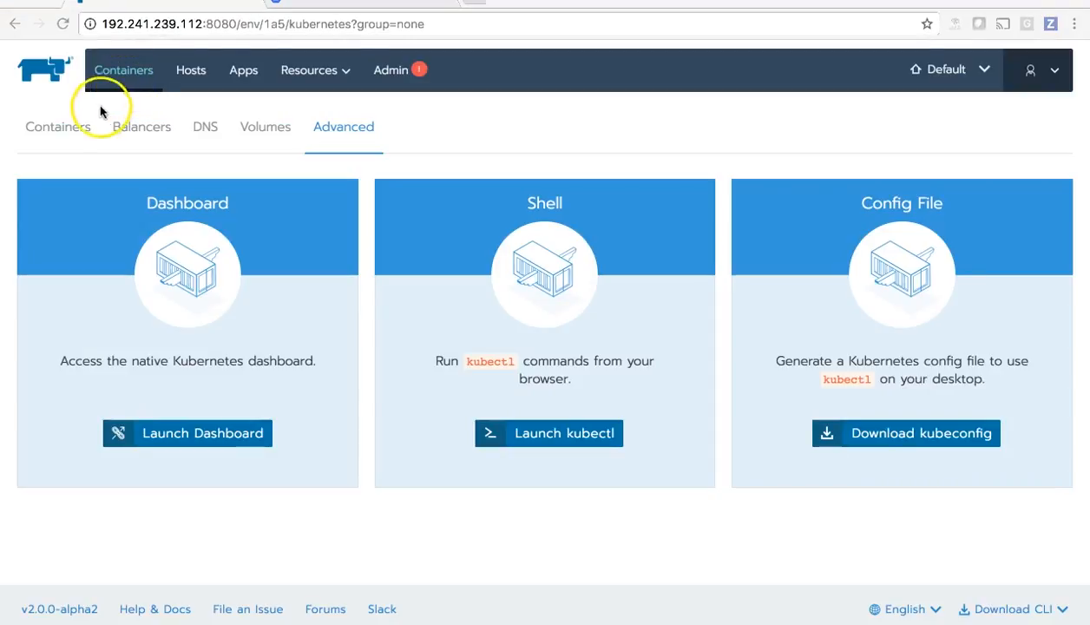
{"action": "left_click", "coordinate": [58, 129]}
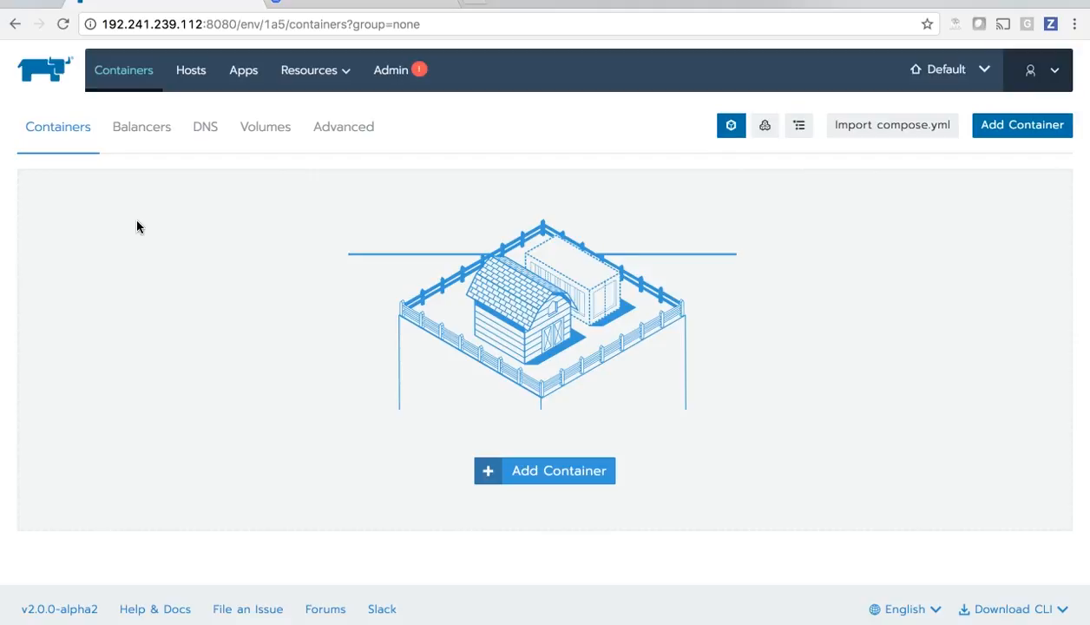
{"action": "left_click", "coordinate": [538, 472]}
{"action": "type", "text": "ub"}
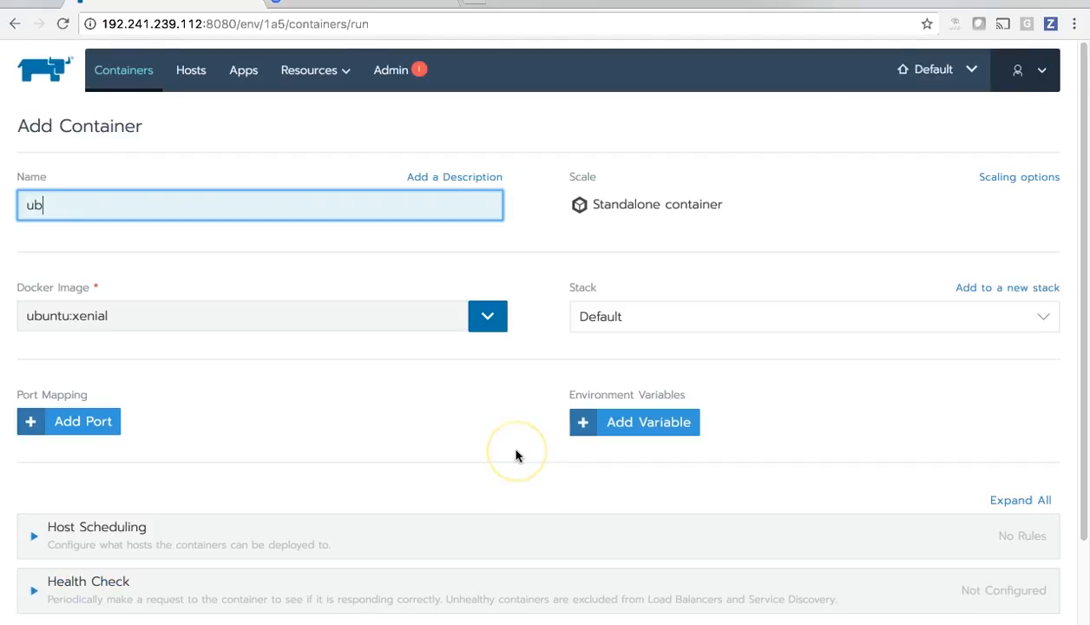
{"action": "key", "text": "BackSpace"}
{"action": "key", "text": "BackSpace"}
{"action": "type", "text": "test"}
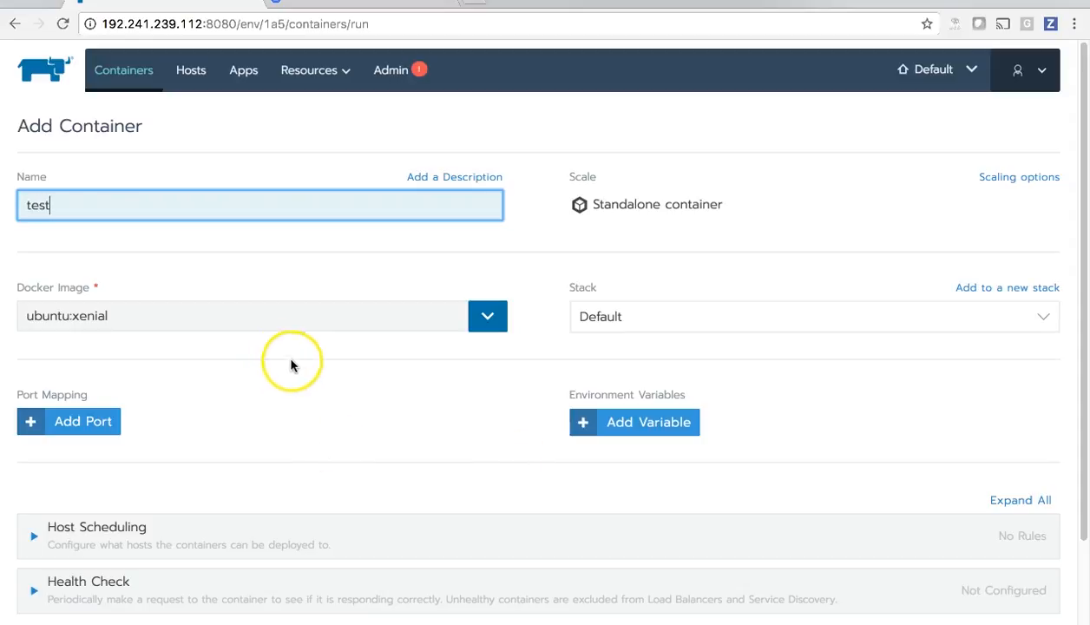
- Launch the test container after adding blank port mapping and environment variable rows and showing the advanced options
{"action": "left_click", "coordinate": [111, 431]}
{"action": "left_click", "coordinate": [618, 432]}
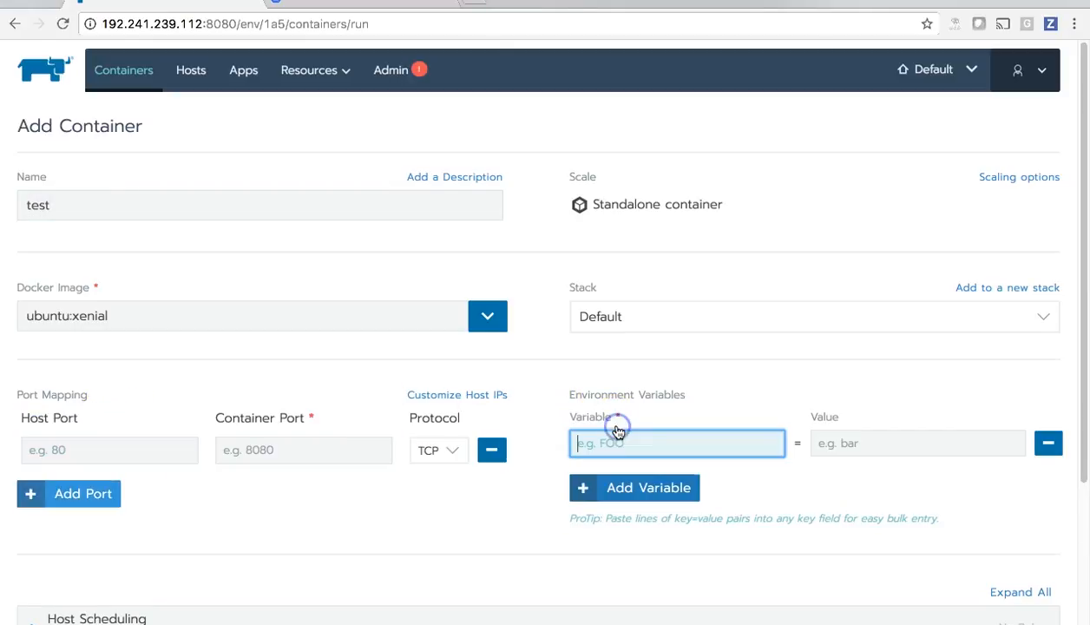
{"action": "scroll", "coordinate": [1076, 348], "scroll_direction": "down", "scroll_amount": 5}
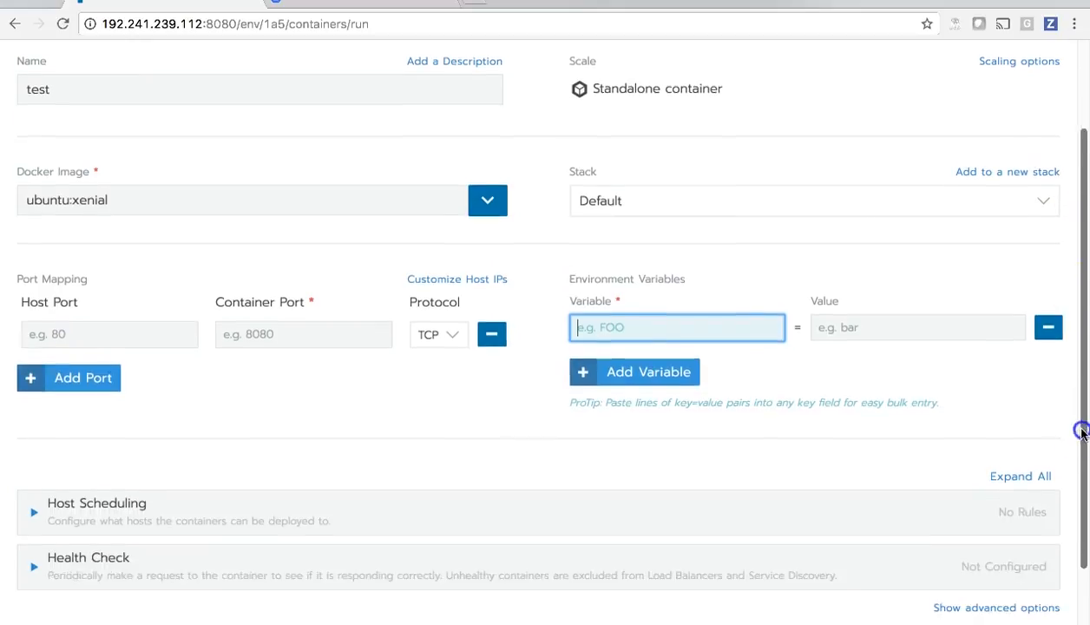
{"action": "left_click", "coordinate": [1010, 521]}
{"action": "left_click_drag", "start_coordinate": [1082, 396], "coordinate": [1079, 567]}
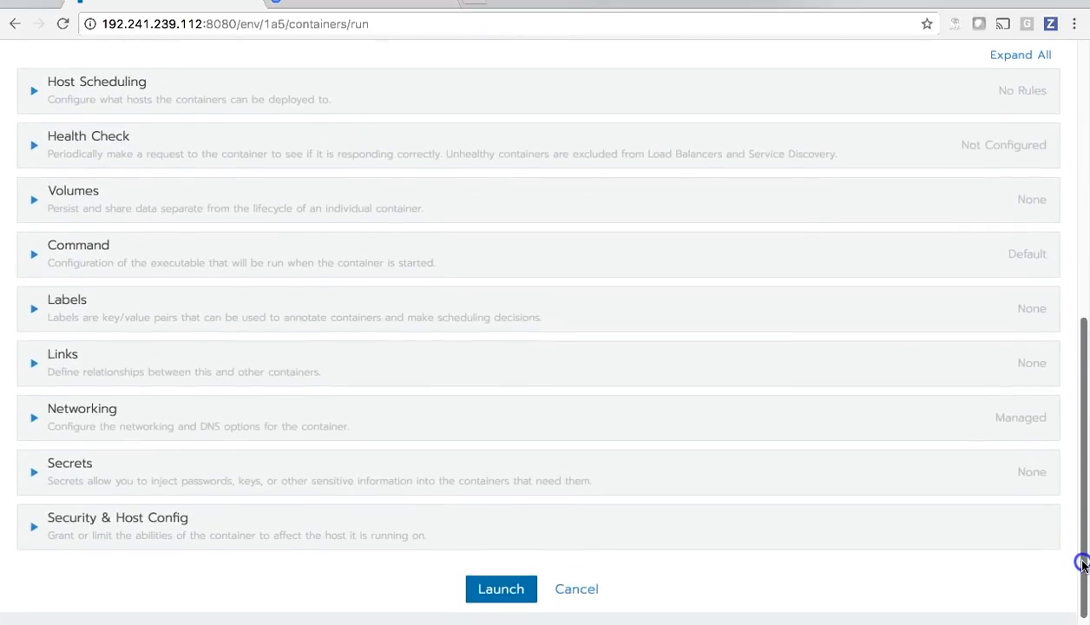
{"action": "left_click", "coordinate": [516, 583]}
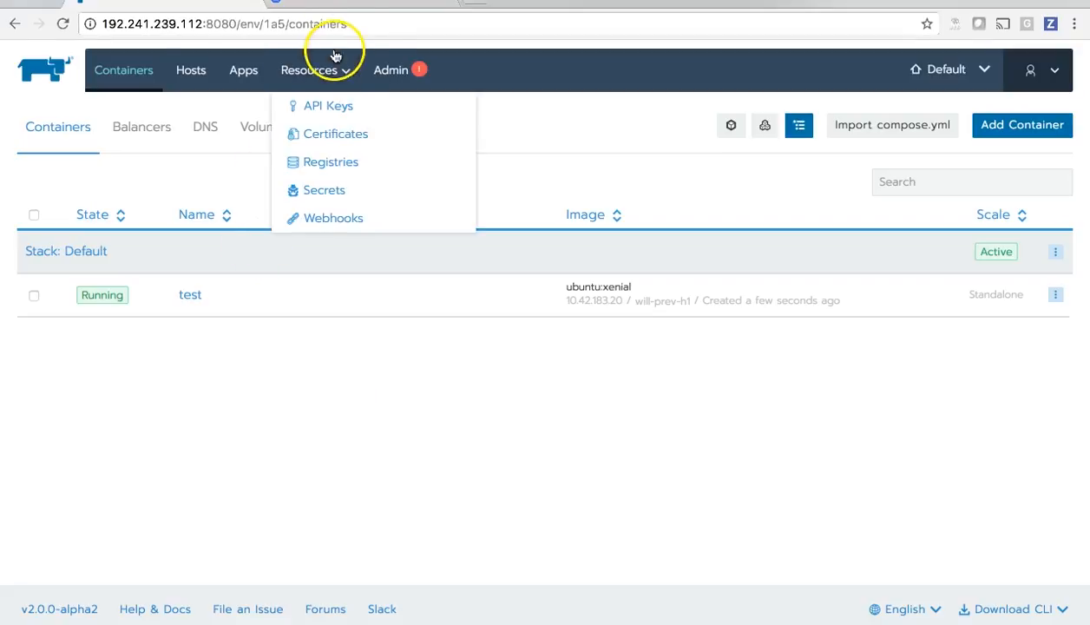
- Switch to the Kubernetes dashboard, refresh the default namespace's pod list to check the test container's pod, and return to Rancher
{"action": "left_click", "coordinate": [342, 3]}
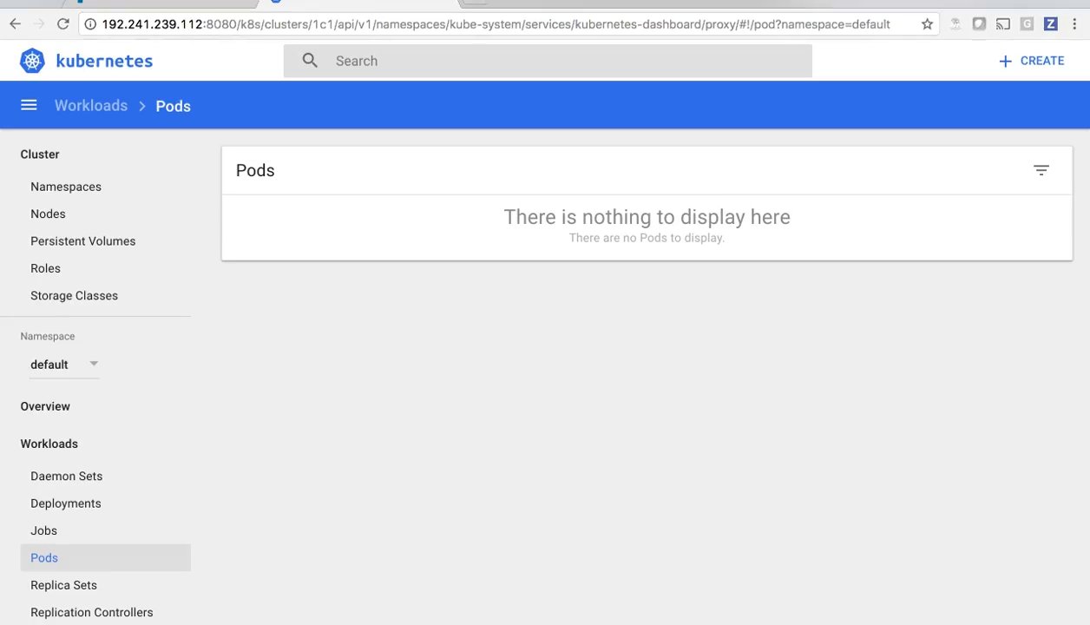
{"action": "left_click", "coordinate": [63, 24]}
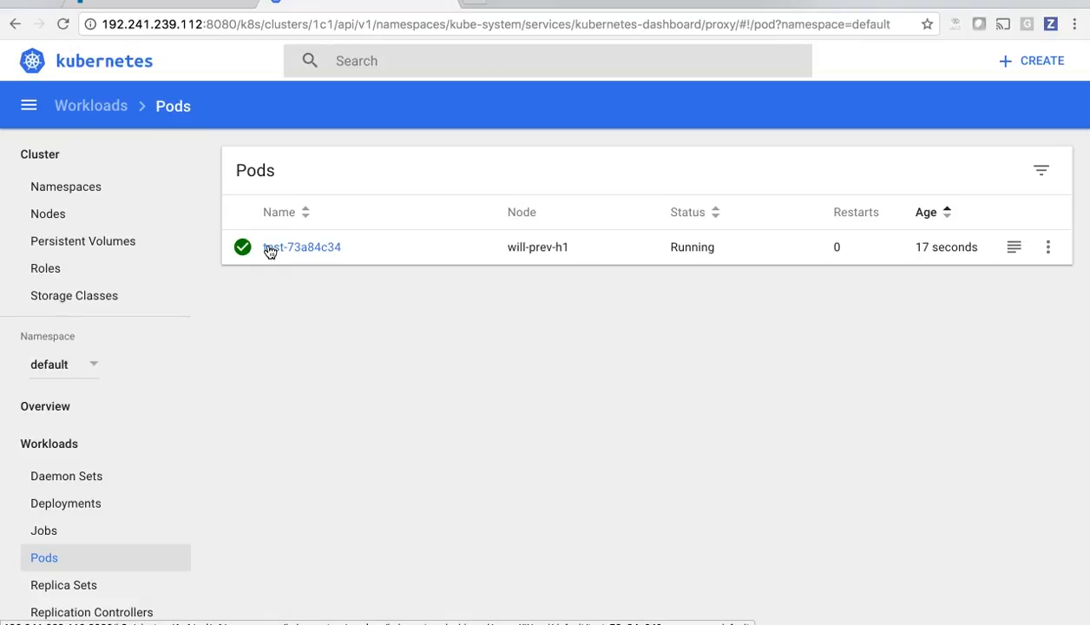
{"action": "left_click", "coordinate": [244, 30]}
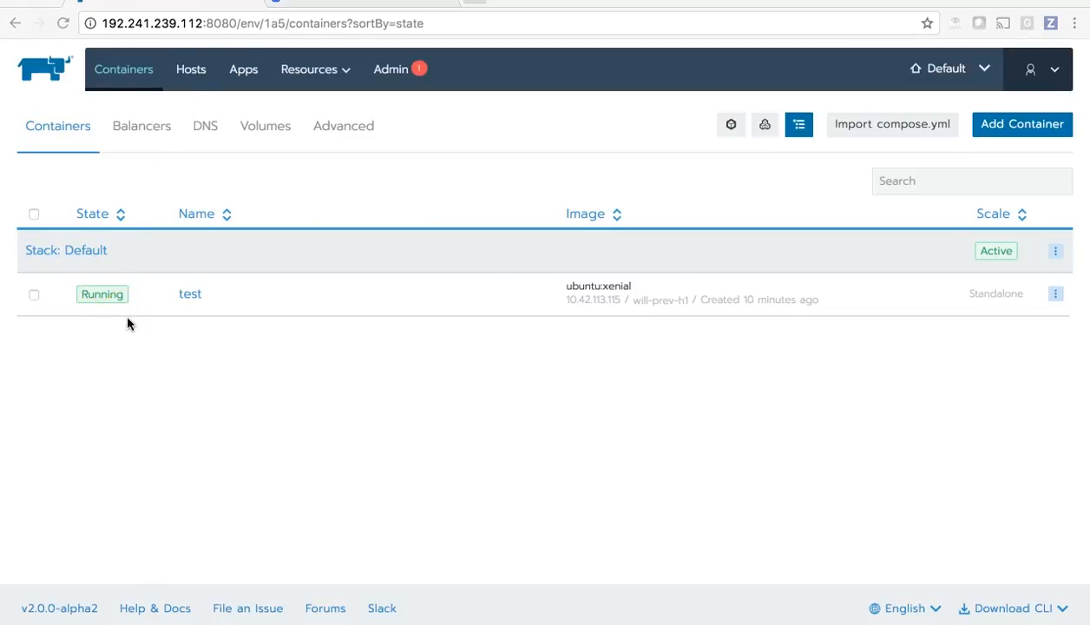
- Open a shell inside the running test container, inspect it while resizing the browser window, and close the shell
{"action": "left_click", "coordinate": [1057, 297]}
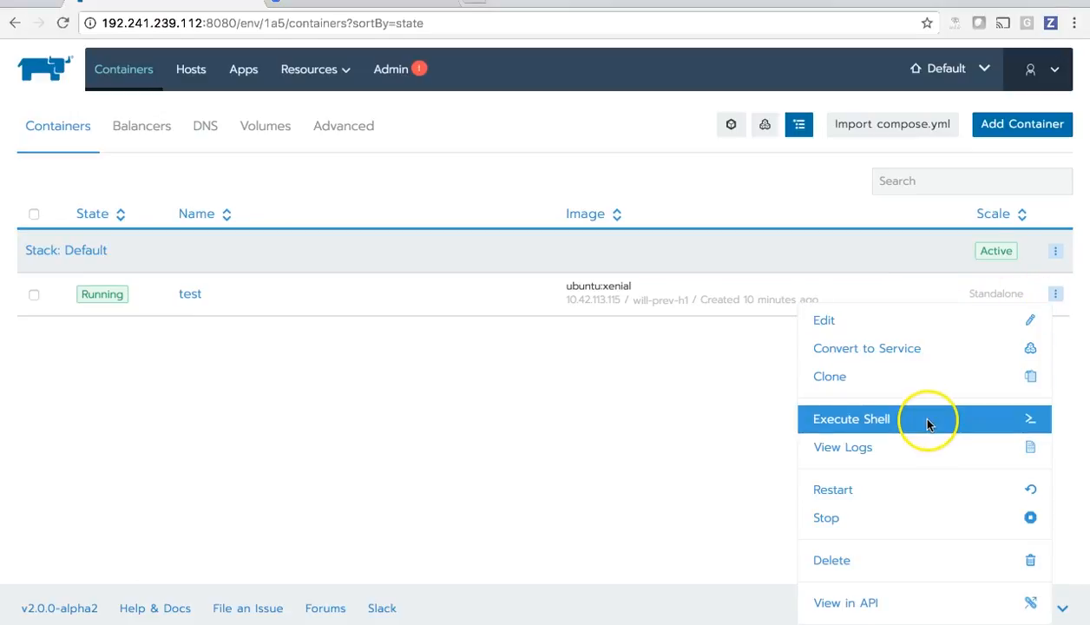
{"action": "left_click", "coordinate": [927, 423]}
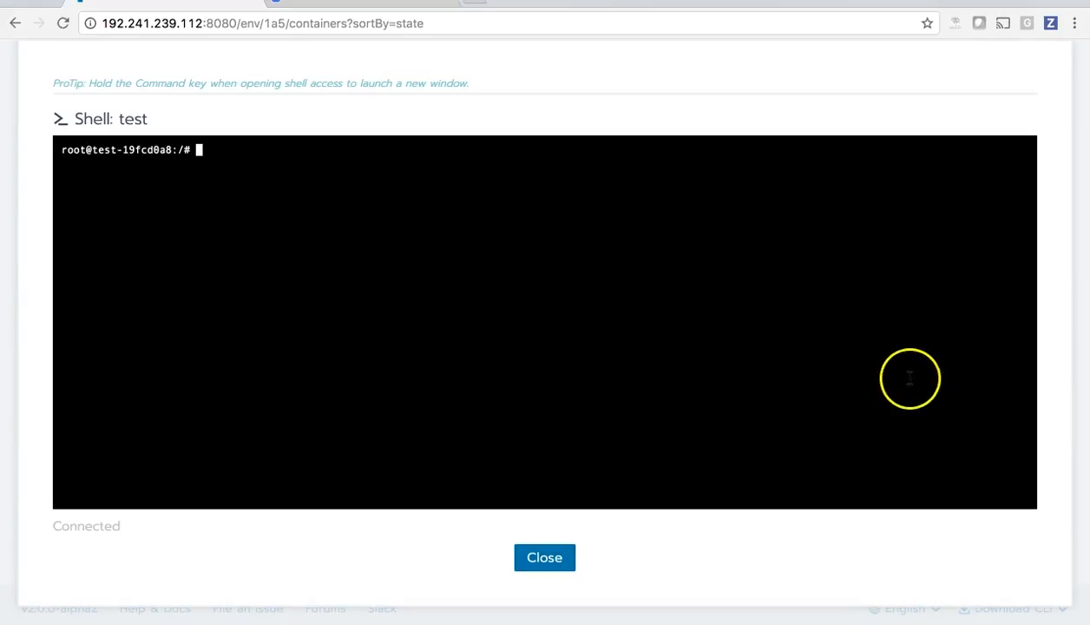
{"action": "left_click_drag", "start_coordinate": [1081, 1], "coordinate": [813, 114]}
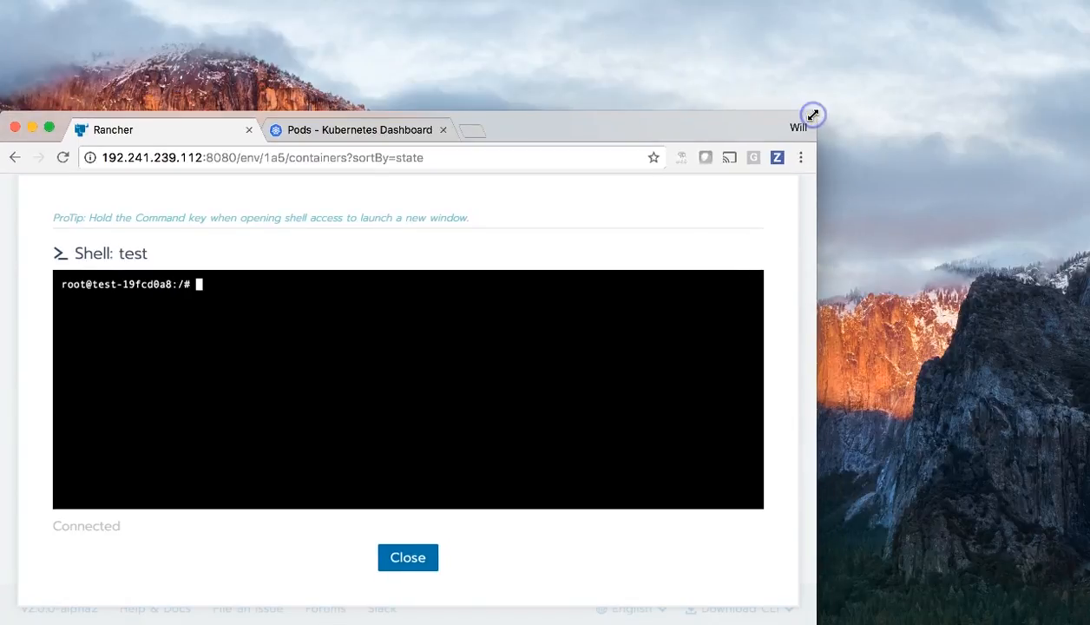
{"action": "left_click_drag", "start_coordinate": [529, 125], "coordinate": [551, 1]}
{"action": "left_click", "coordinate": [555, 558]}
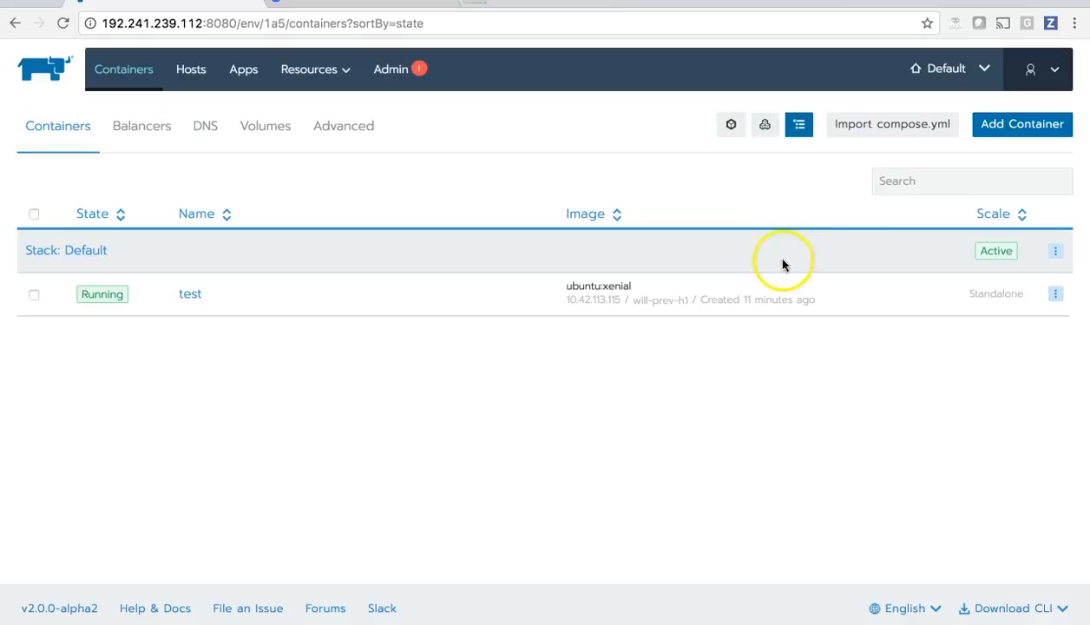
- Launch a new service named upgrade in the Default stack with the ubuntu:xenial image and a scale of 1 container
{"action": "left_click", "coordinate": [997, 128]}
{"action": "left_click", "coordinate": [423, 205]}
{"action": "type", "text": "upgrade"}
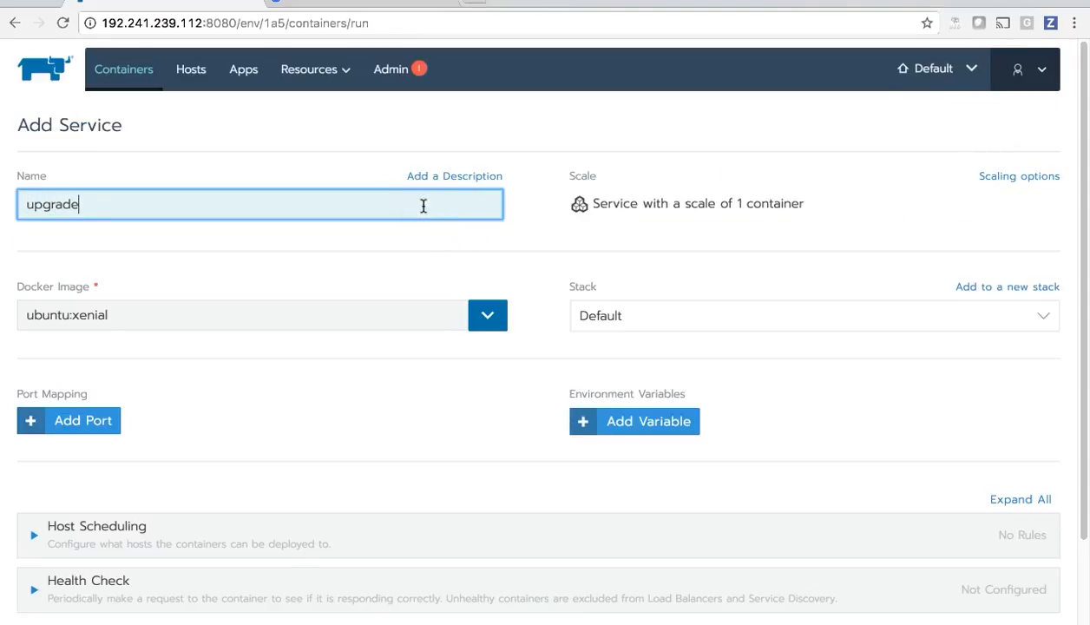
{"action": "left_click_drag", "start_coordinate": [1083, 344], "coordinate": [1078, 517]}
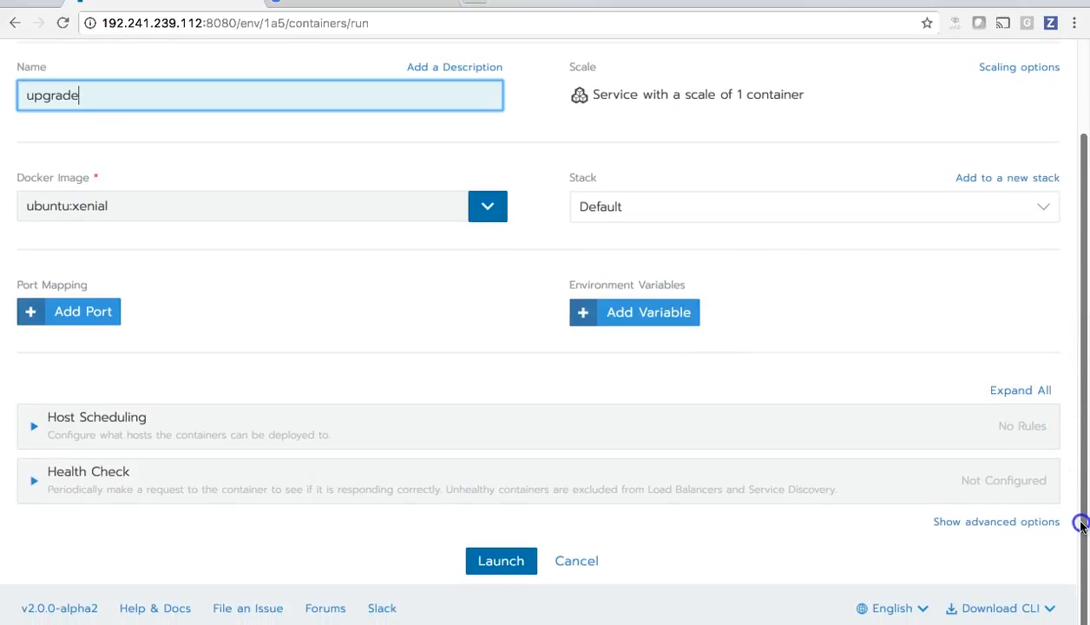
{"action": "left_click", "coordinate": [502, 566]}
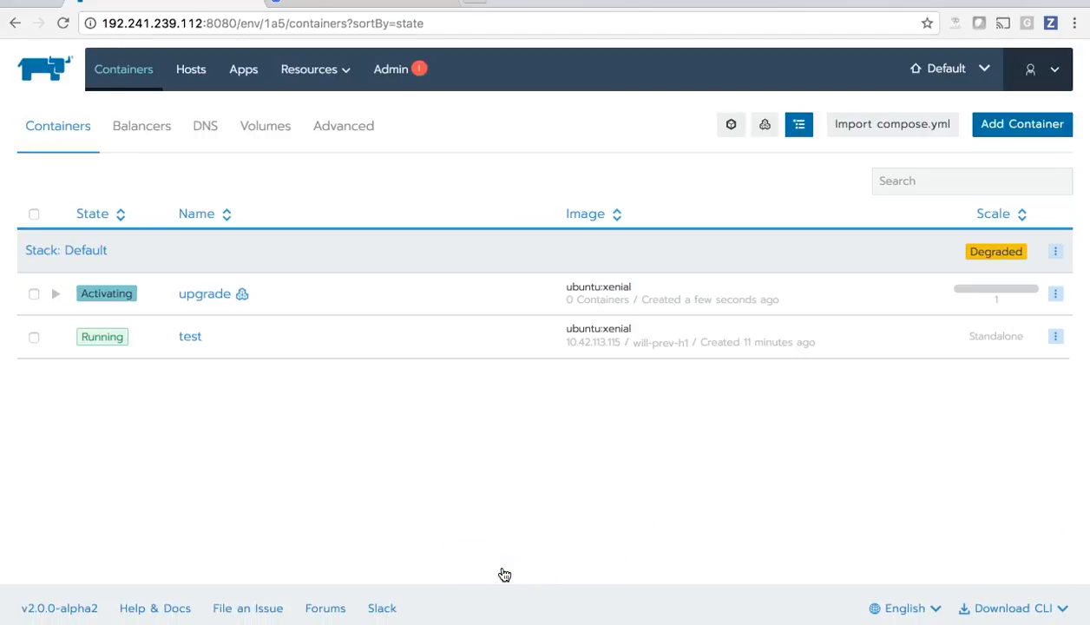
{"action": "left_click", "coordinate": [325, 423]}
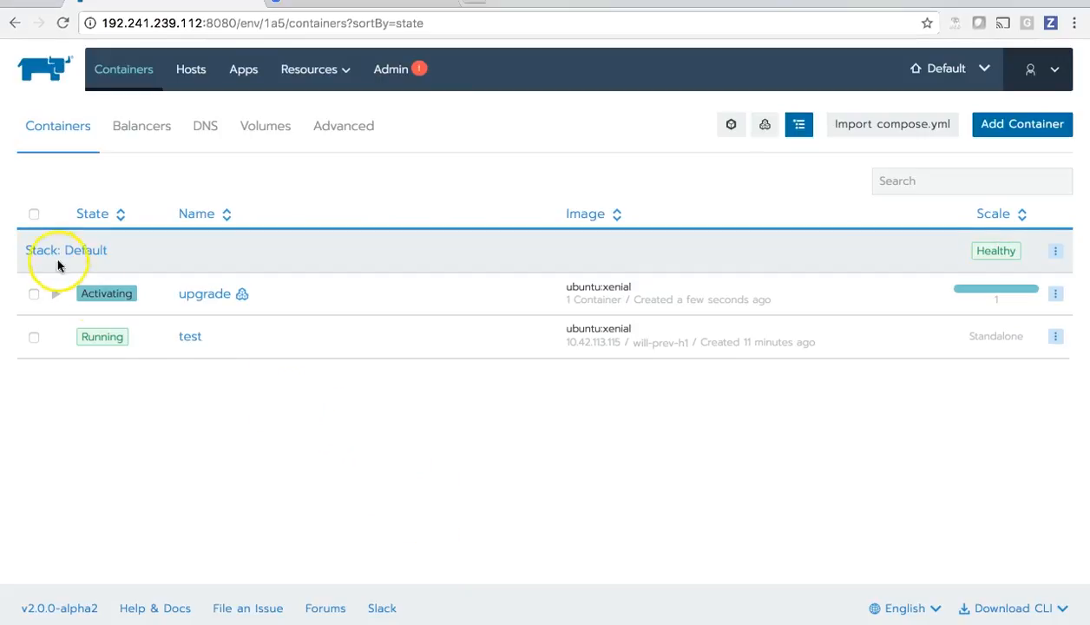
- Select all containers to view the bulk actions, deselect upgrade and test individually, and sort the list by name
{"action": "left_click", "coordinate": [34, 217]}
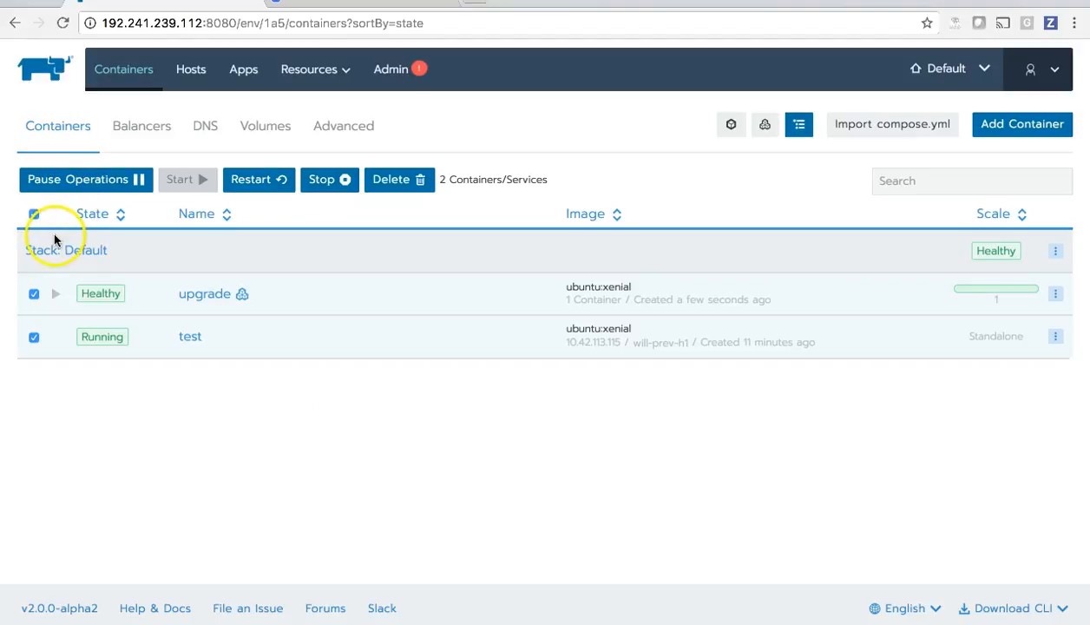
{"action": "left_click", "coordinate": [34, 294]}
{"action": "left_click", "coordinate": [34, 338]}
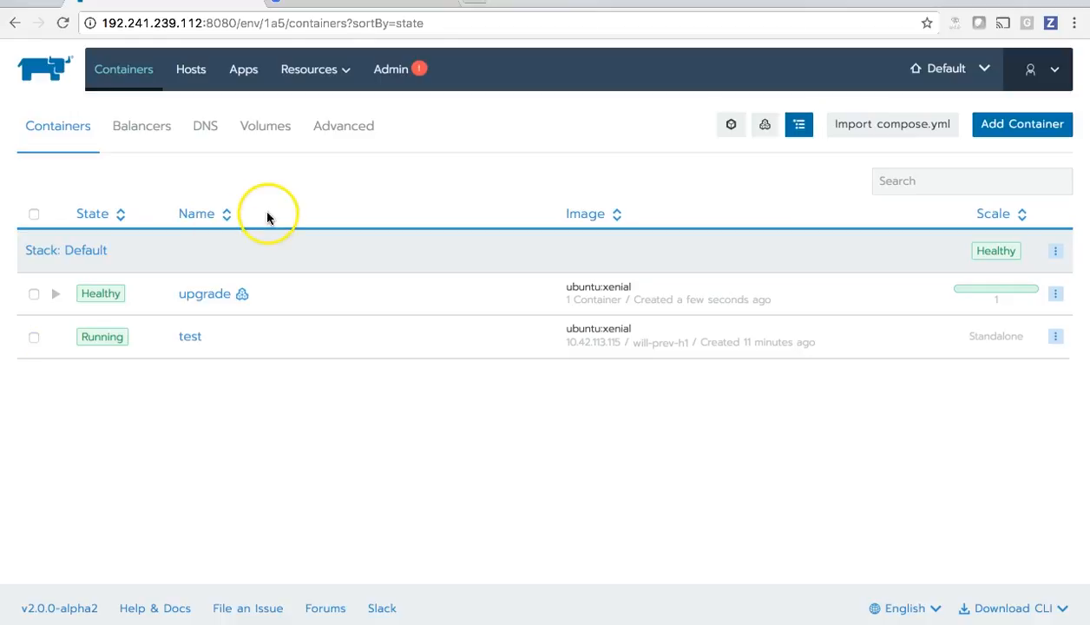
{"action": "left_click", "coordinate": [227, 219]}
{"action": "left_click", "coordinate": [226, 217]}
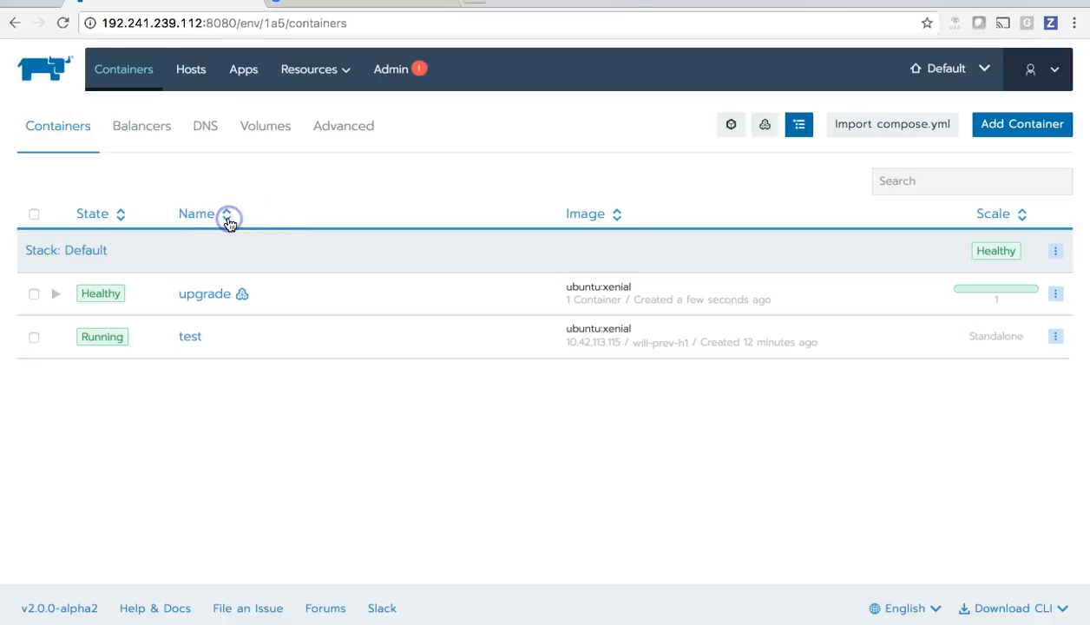
- Filter the container list by test, filter it by upgrade, and clear the search
{"action": "left_click", "coordinate": [920, 177]}
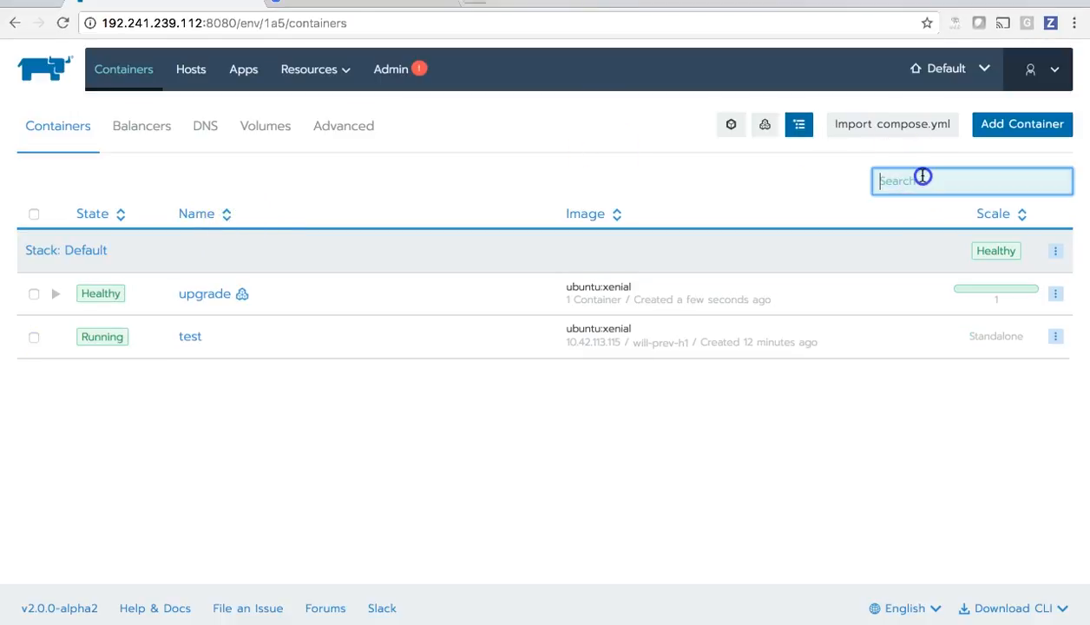
{"action": "type", "text": "test"}
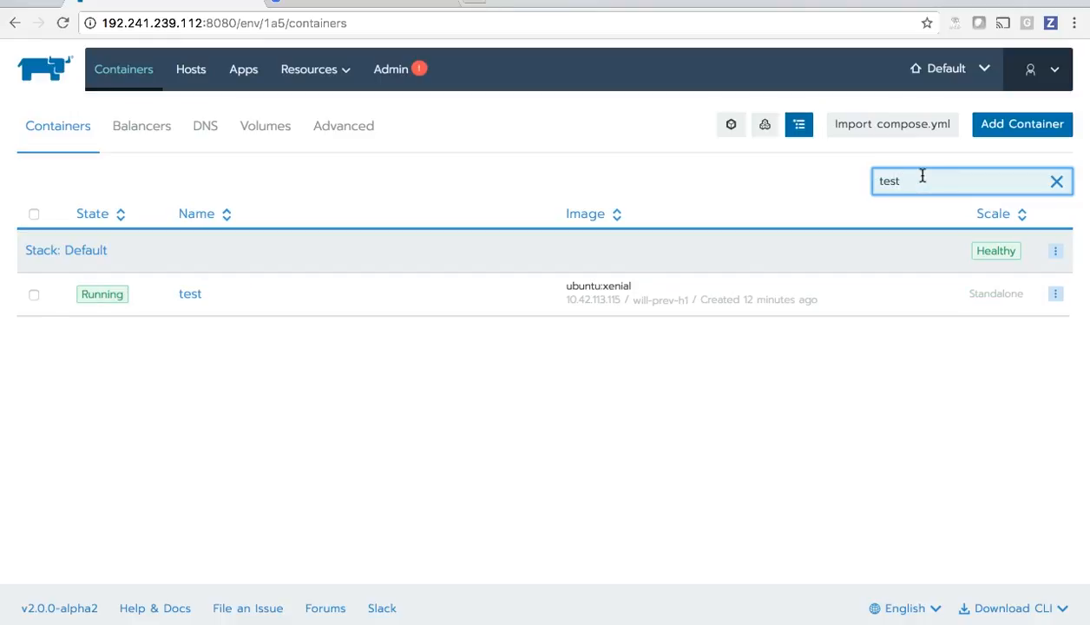
{"action": "key", "text": "BackSpace"}
{"action": "key", "text": "BackSpace"}
{"action": "type", "text": "upgrade"}
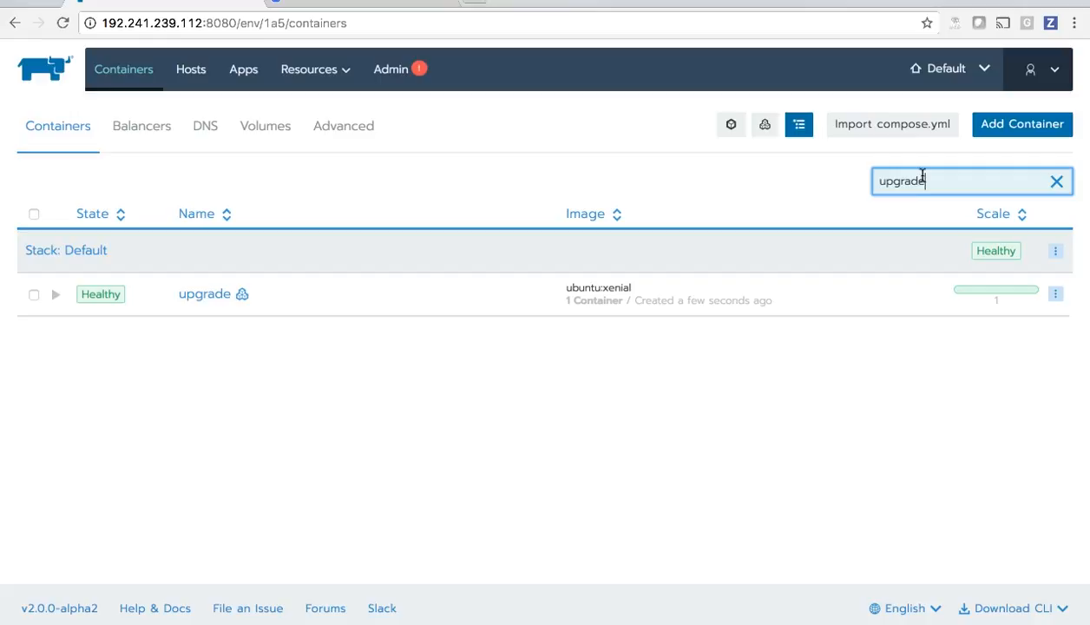
{"action": "key", "text": "BackSpace"}
{"action": "key", "text": "BackSpace"}
{"action": "key", "text": "BackSpace"}
{"action": "key", "text": "BackSpace"}
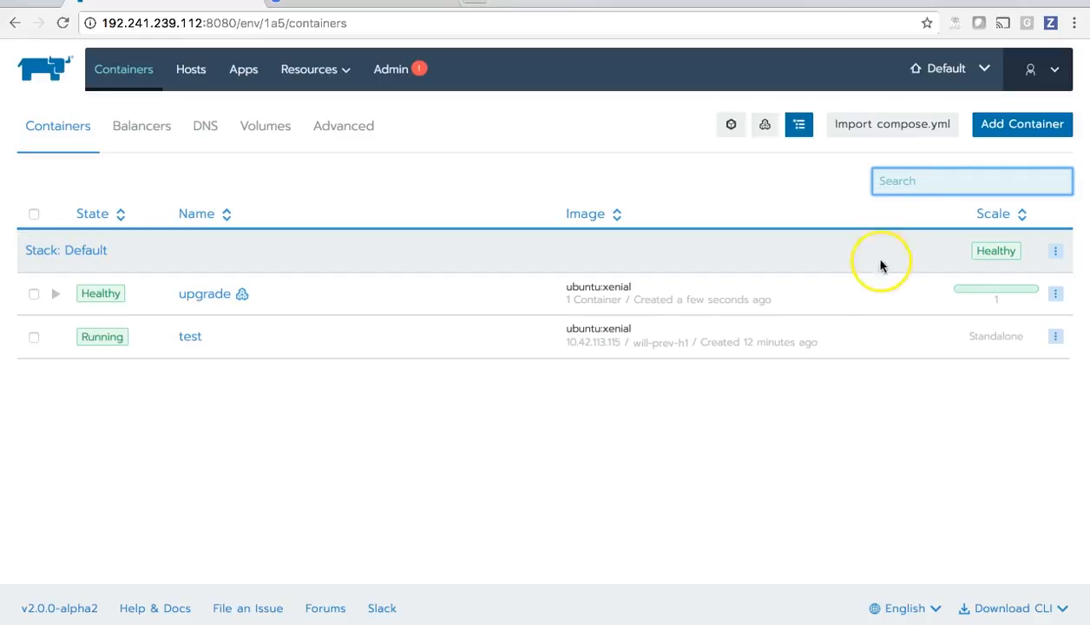
- Edit the upgrade service to add the environment variable foo with value bar, and apply the upgrade
{"action": "left_click", "coordinate": [1055, 295]}
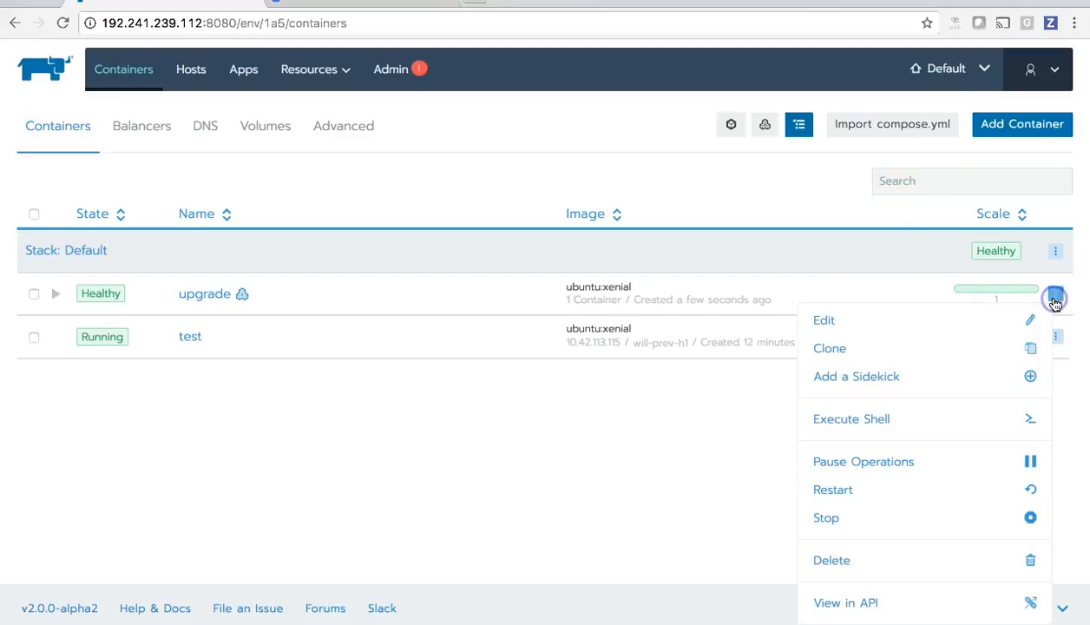
{"action": "left_click", "coordinate": [978, 321]}
{"action": "left_click", "coordinate": [619, 421]}
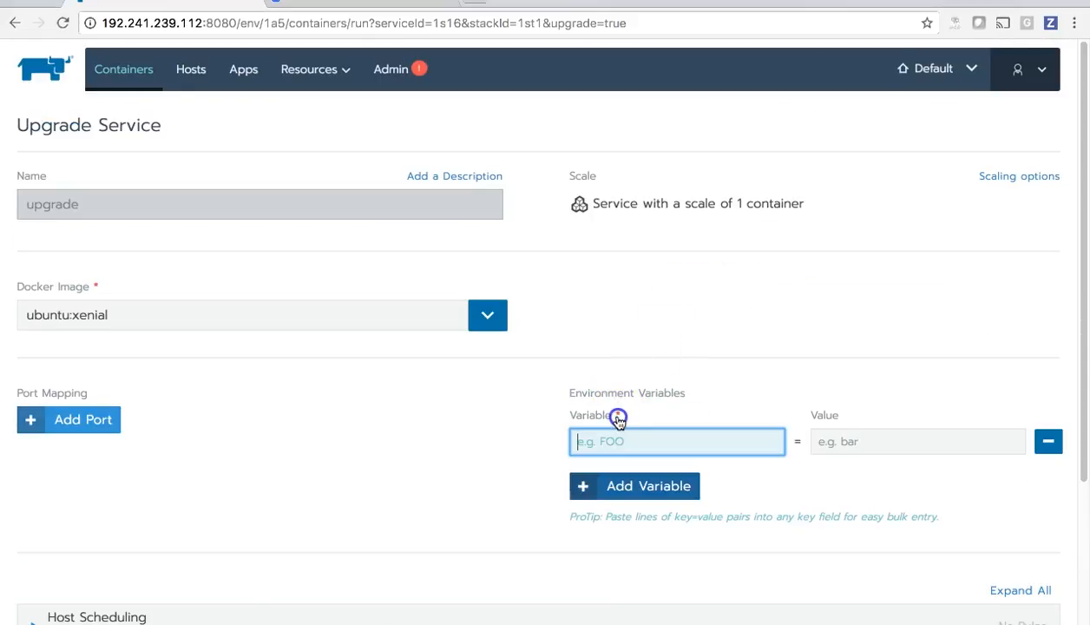
{"action": "left_click", "coordinate": [611, 440]}
{"action": "type", "text": "foo"}
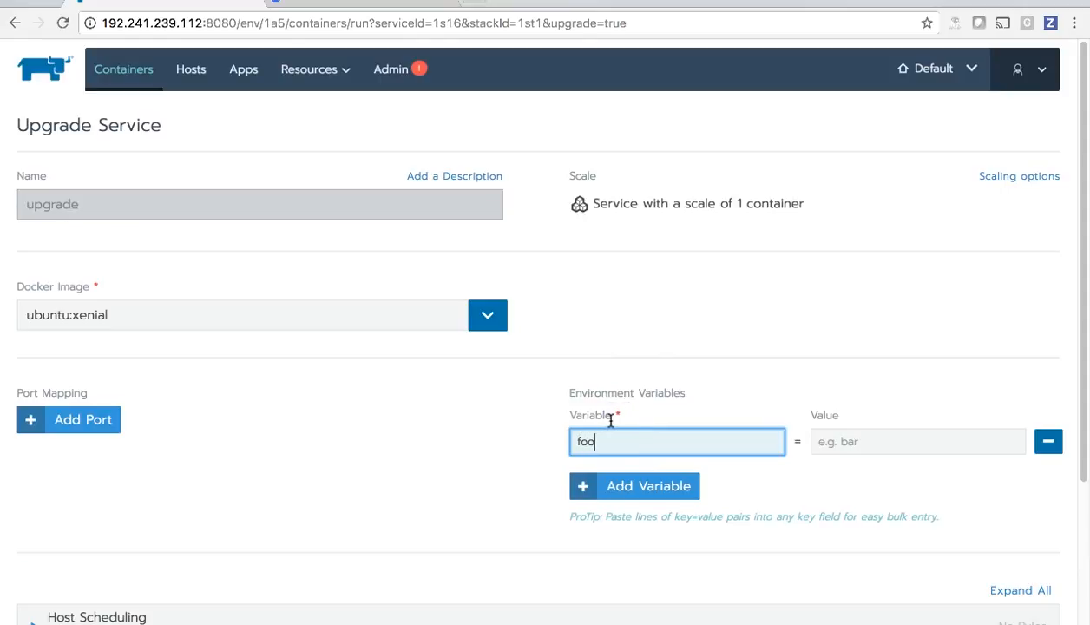
{"action": "key", "text": "Tab"}
{"action": "type", "text": "ba"}
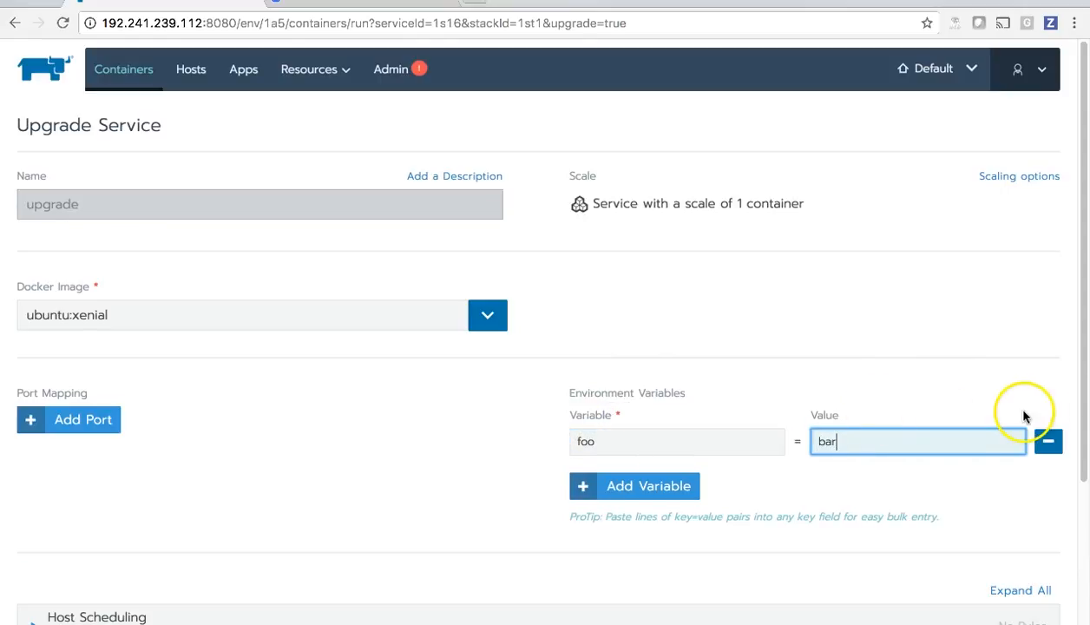
{"action": "scroll", "coordinate": [1071, 396], "scroll_direction": "down", "scroll_amount": 5}
{"action": "left_click", "coordinate": [508, 566]}
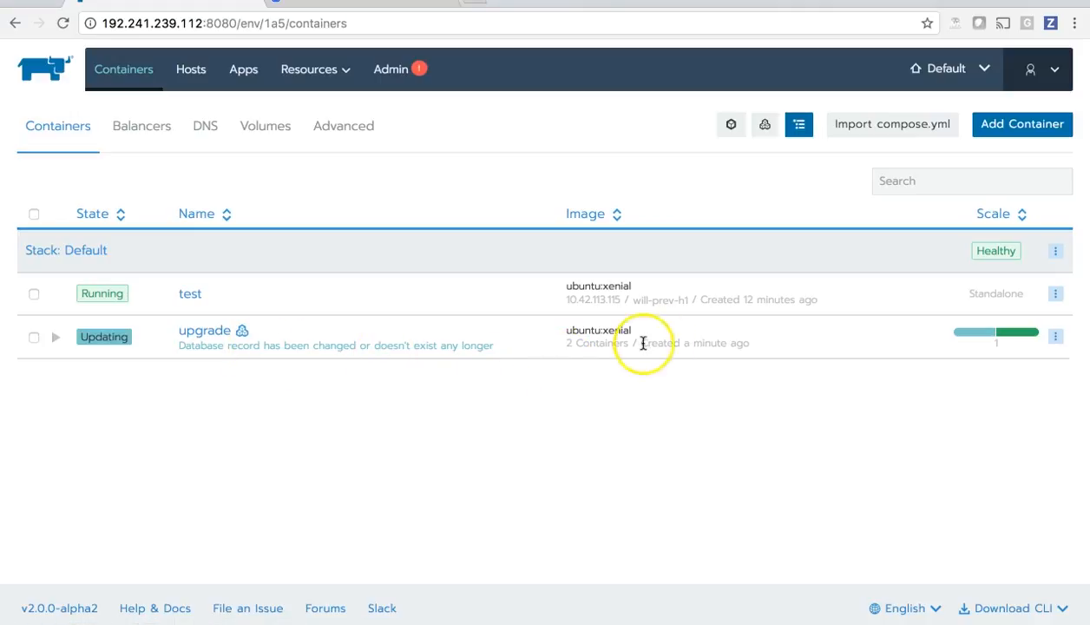
- Preview the differences for rolling the upgrade service back to revision 1r22, and cancel the rollback
{"action": "left_click", "coordinate": [1056, 337]}
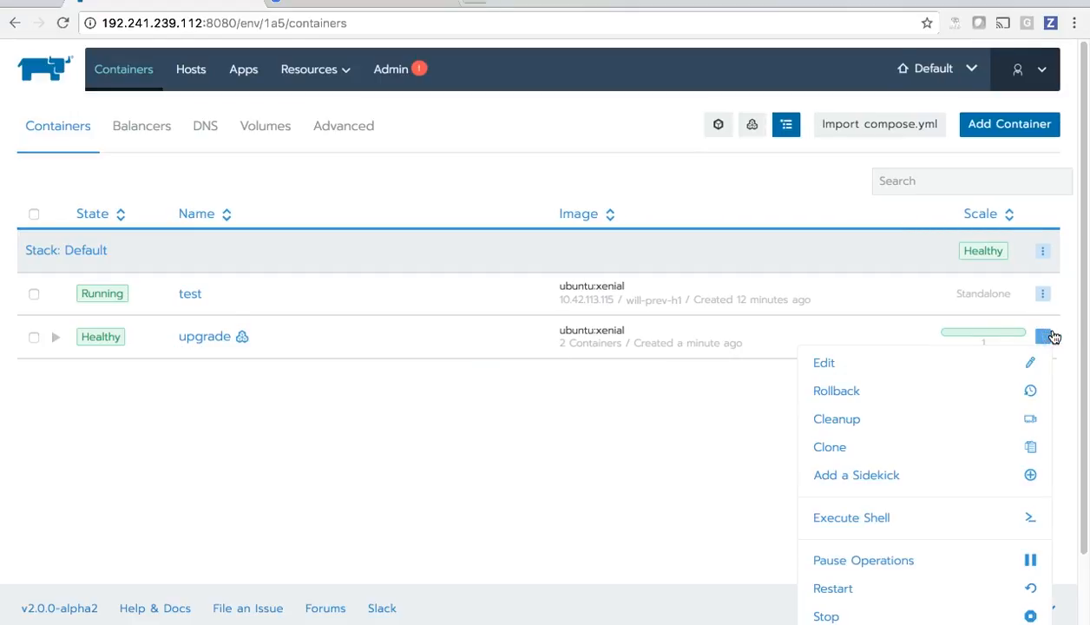
{"action": "left_click", "coordinate": [974, 397]}
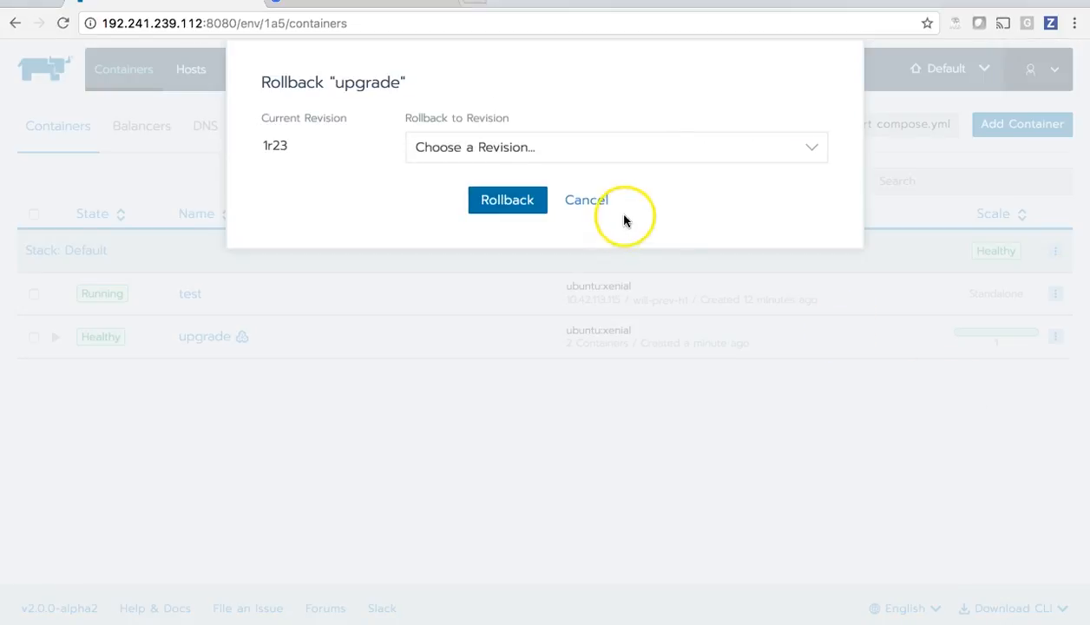
{"action": "left_click", "coordinate": [619, 150]}
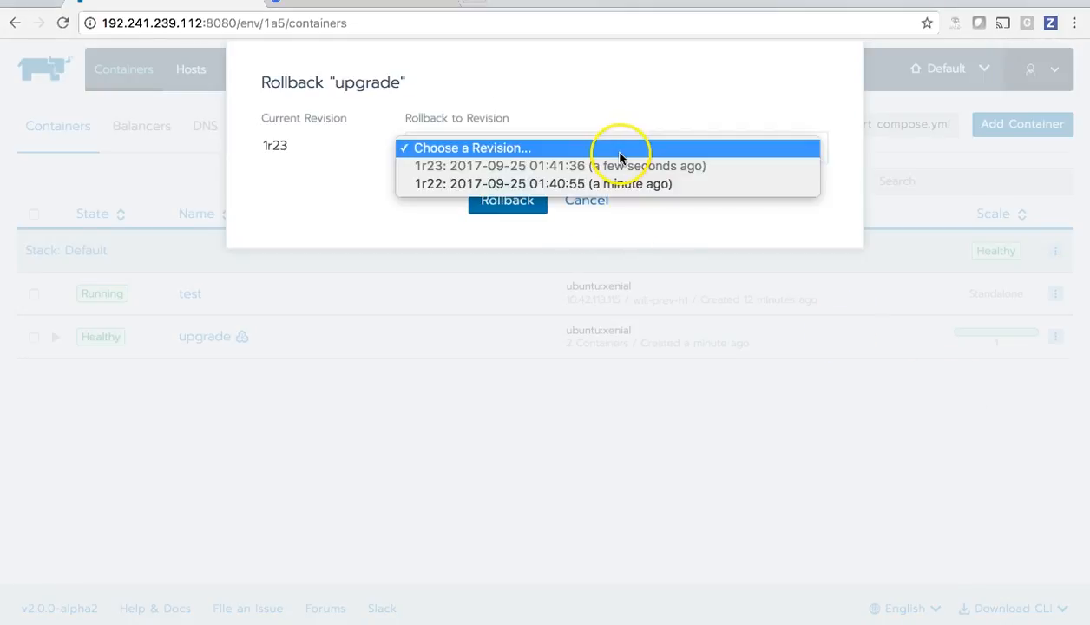
{"action": "left_click", "coordinate": [587, 185]}
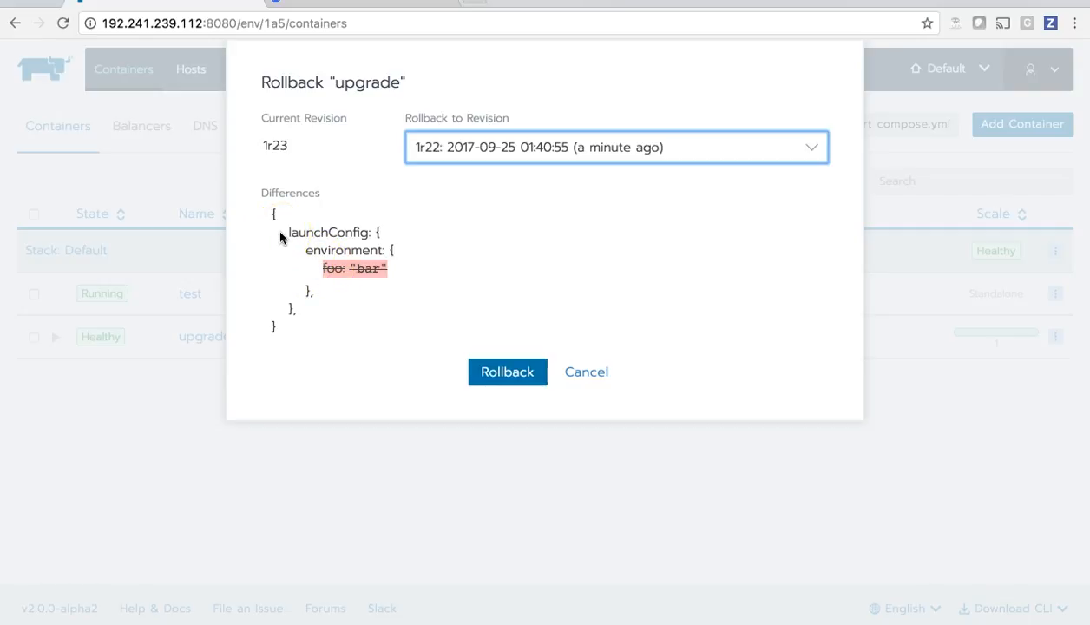
{"action": "left_click", "coordinate": [607, 373]}
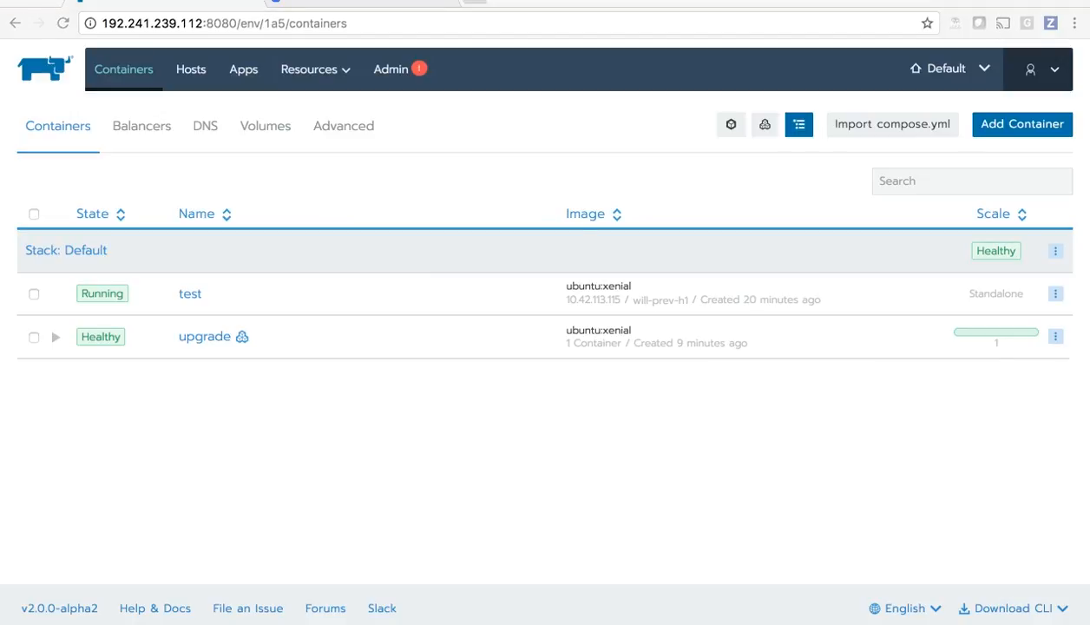
- Open the application catalog for launching apps and refresh it
{"action": "left_click", "coordinate": [243, 77]}
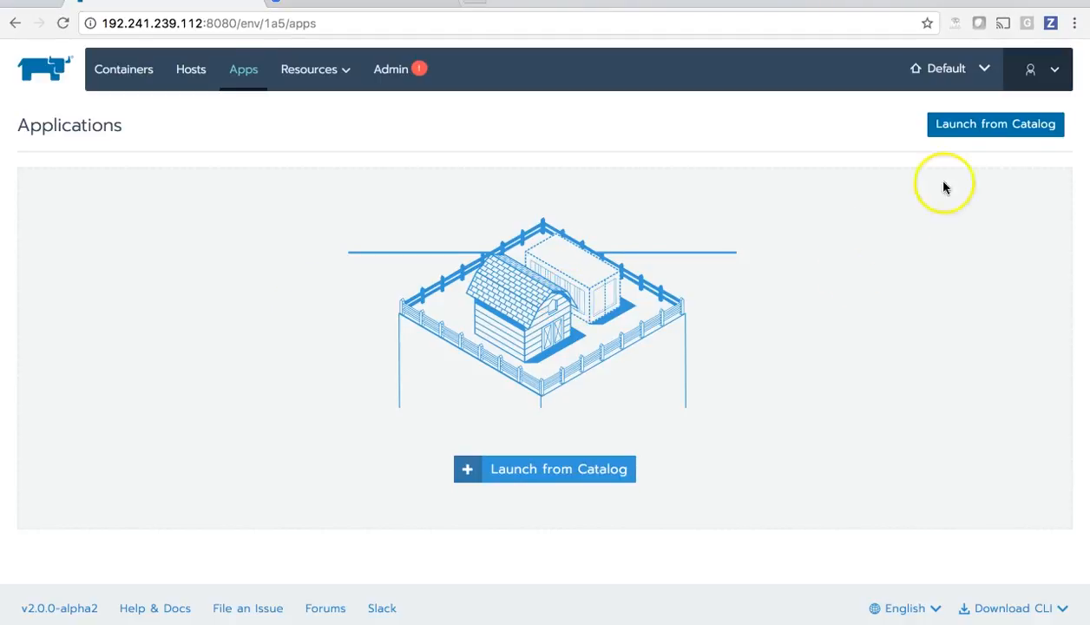
{"action": "left_click", "coordinate": [1016, 126]}
{"action": "left_click", "coordinate": [925, 127]}
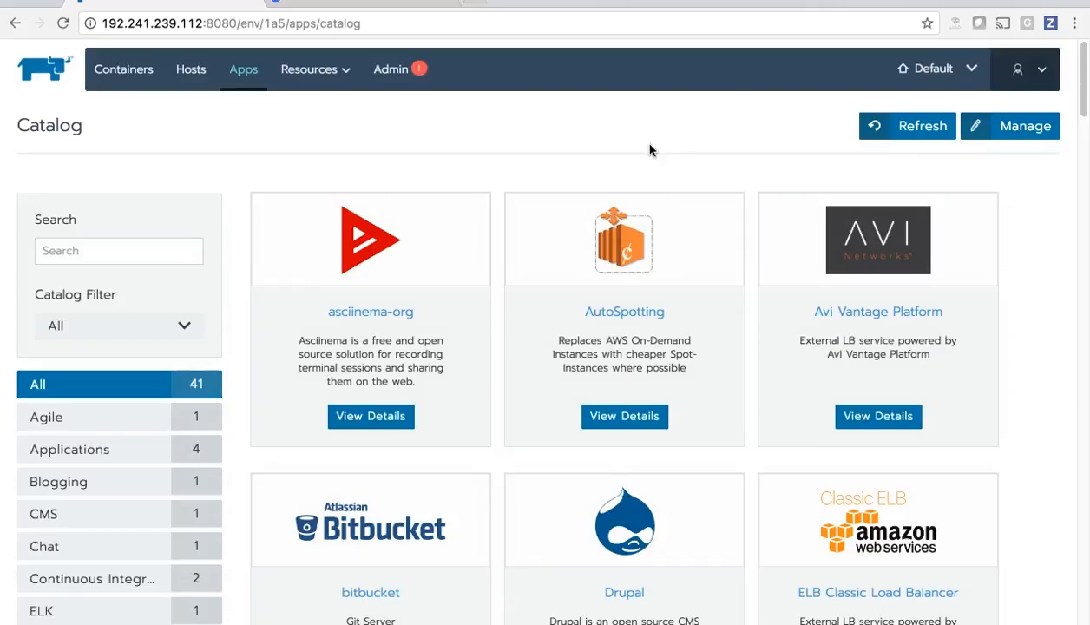
- Search the catalog for ghost and launch the Ghost v0.1-educaas template as a stack named ghost on public port 80
{"action": "left_click", "coordinate": [143, 252]}
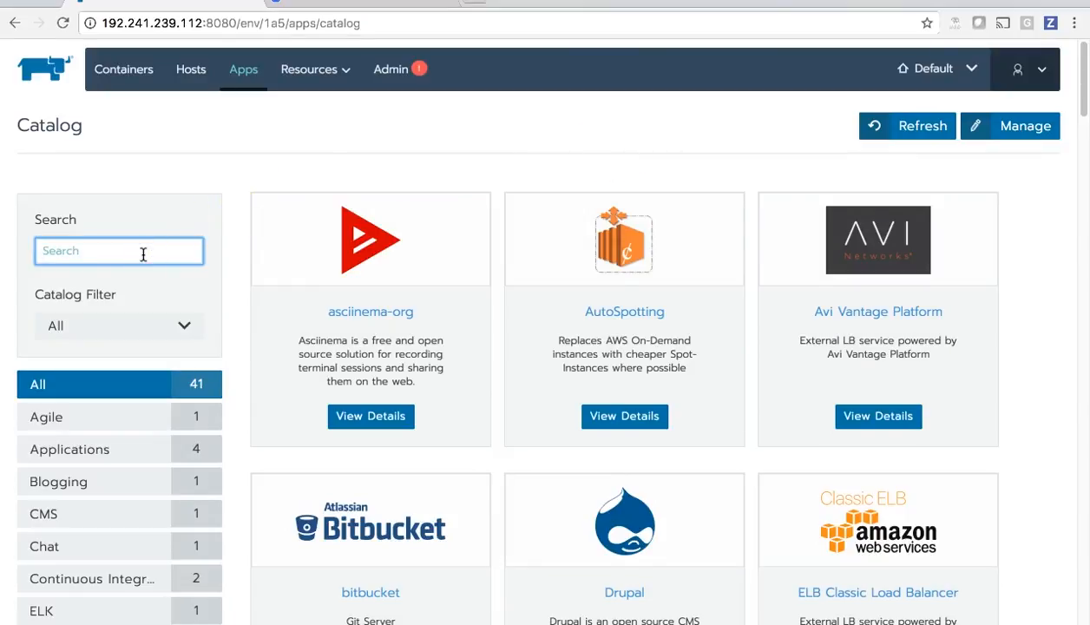
{"action": "type", "text": "ghost"}
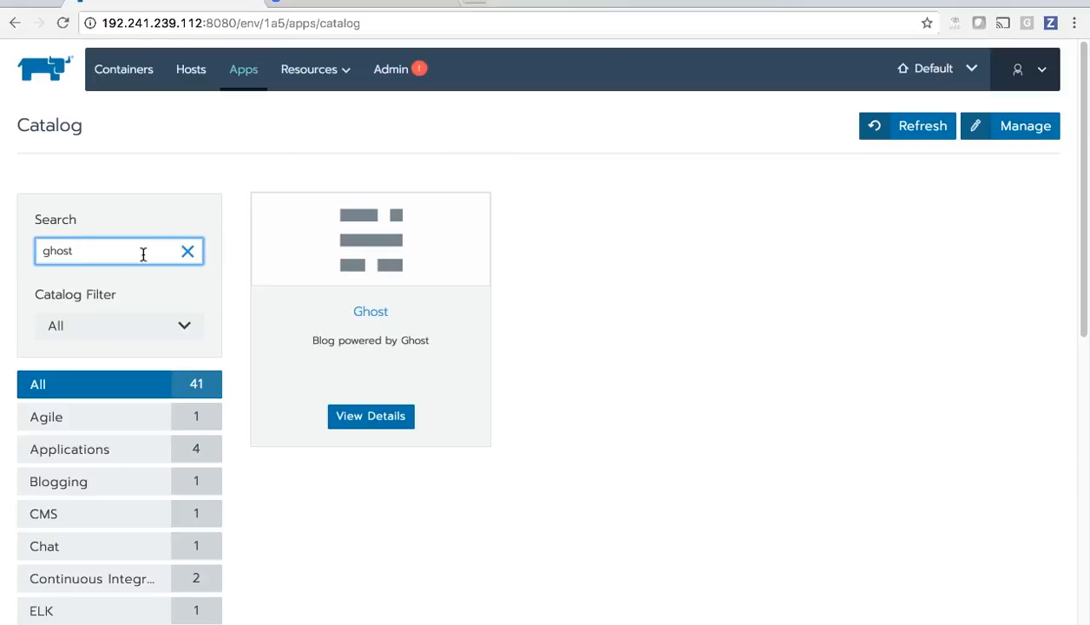
{"action": "left_click", "coordinate": [343, 416]}
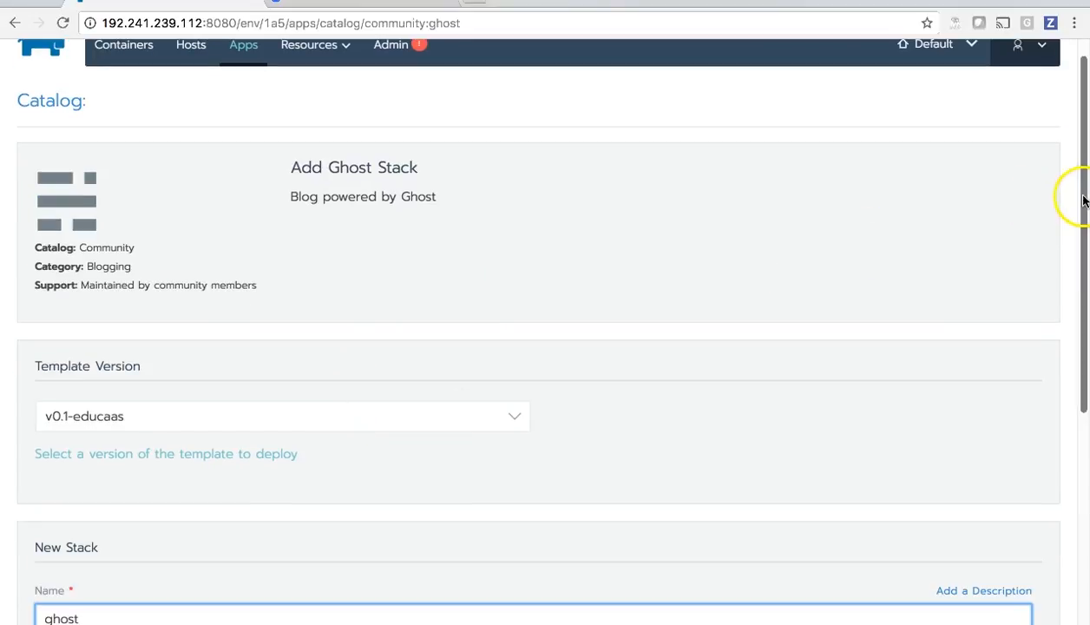
{"action": "left_click_drag", "start_coordinate": [1080, 243], "coordinate": [1074, 483]}
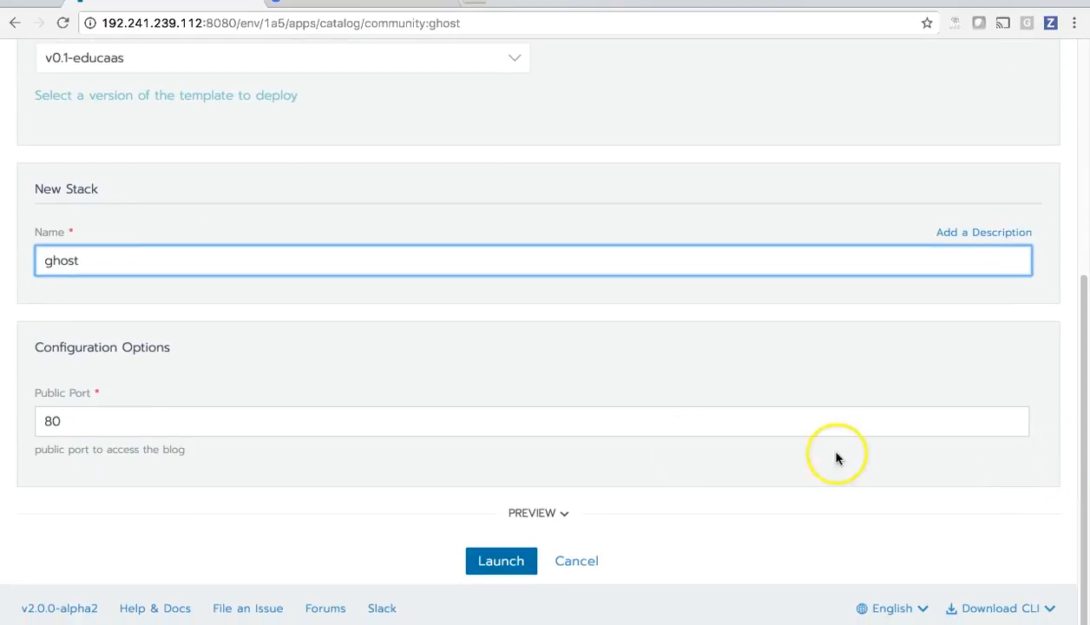
{"action": "left_click", "coordinate": [513, 566]}
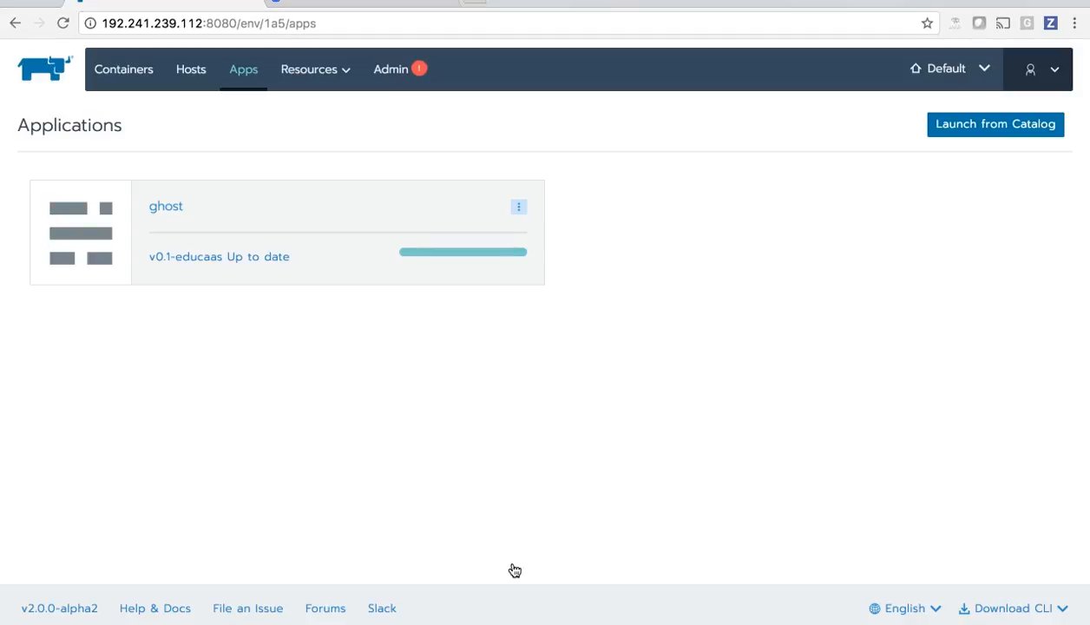
- Find the ghost service in the containers list and open its site through the published port 80
{"action": "left_click", "coordinate": [298, 271]}
{"action": "left_click", "coordinate": [120, 77]}
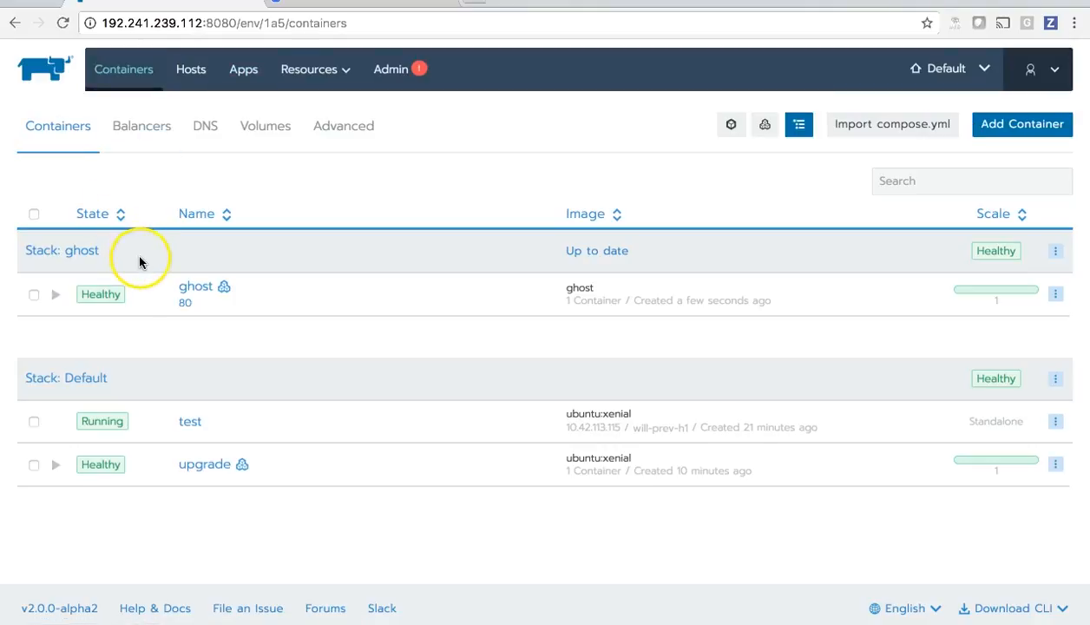
{"action": "left_click", "coordinate": [189, 306]}
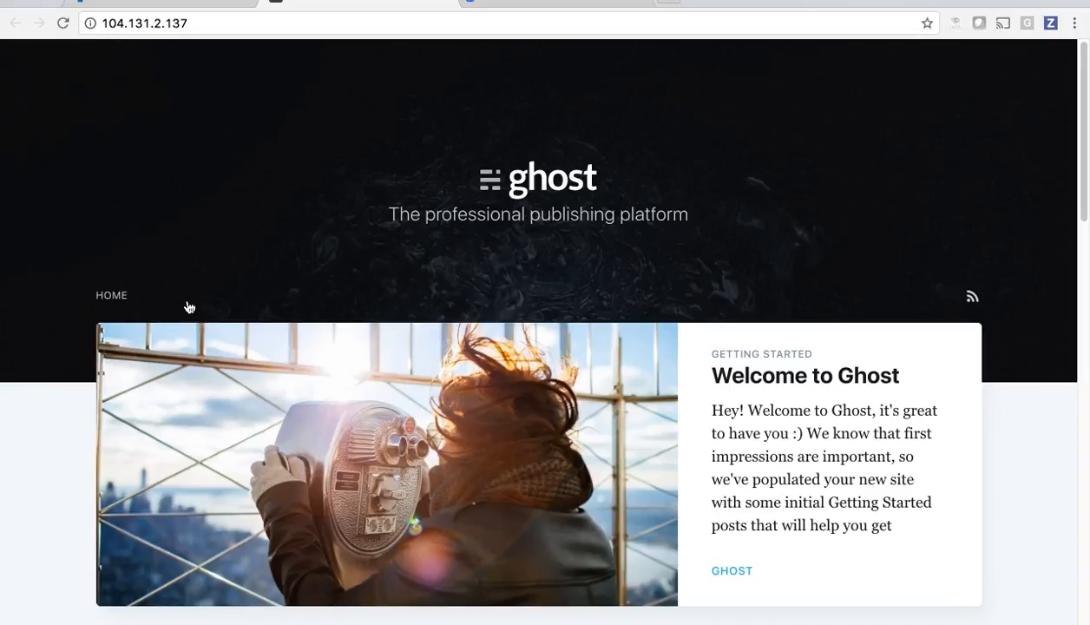
- Return to Rancher, open cluster management, and create a cluster named cluster1 with the default system stacks
{"action": "left_click", "coordinate": [173, 3]}
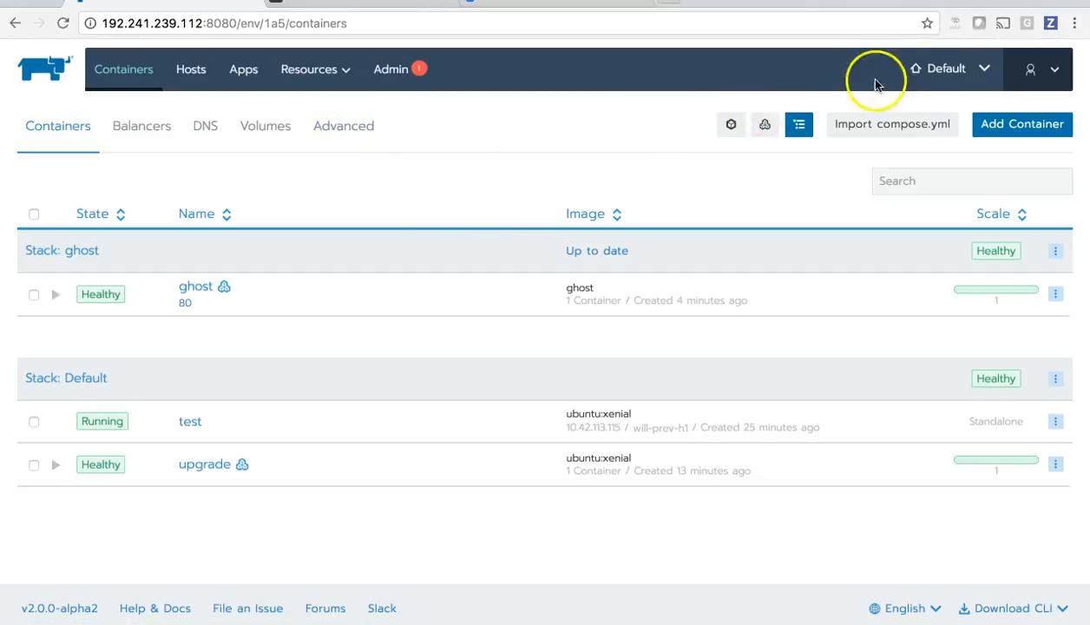
{"action": "left_click", "coordinate": [943, 67]}
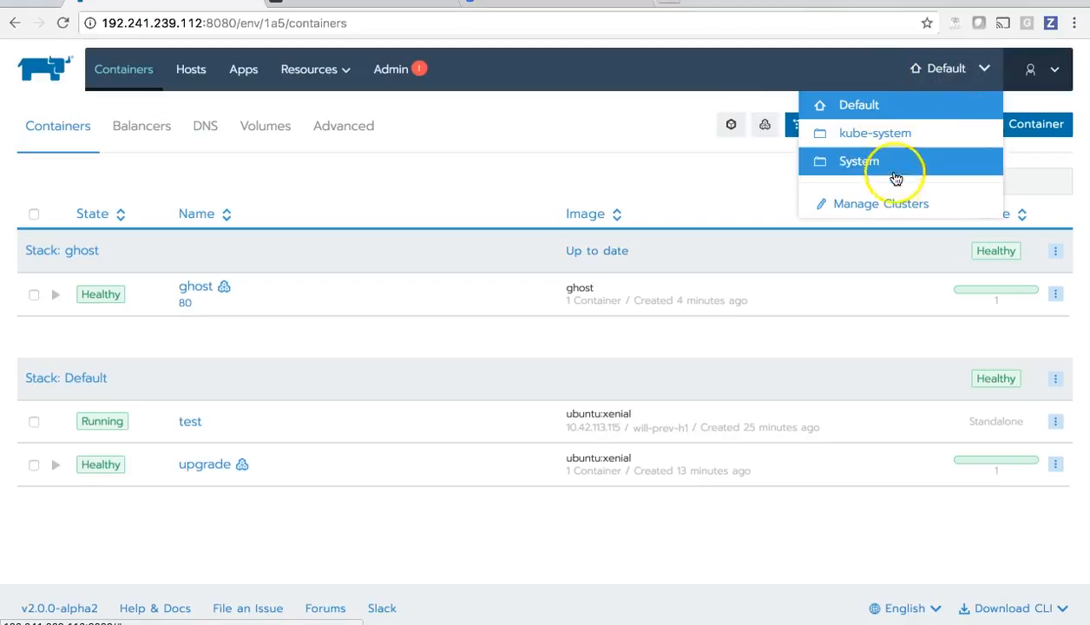
{"action": "left_click", "coordinate": [889, 205]}
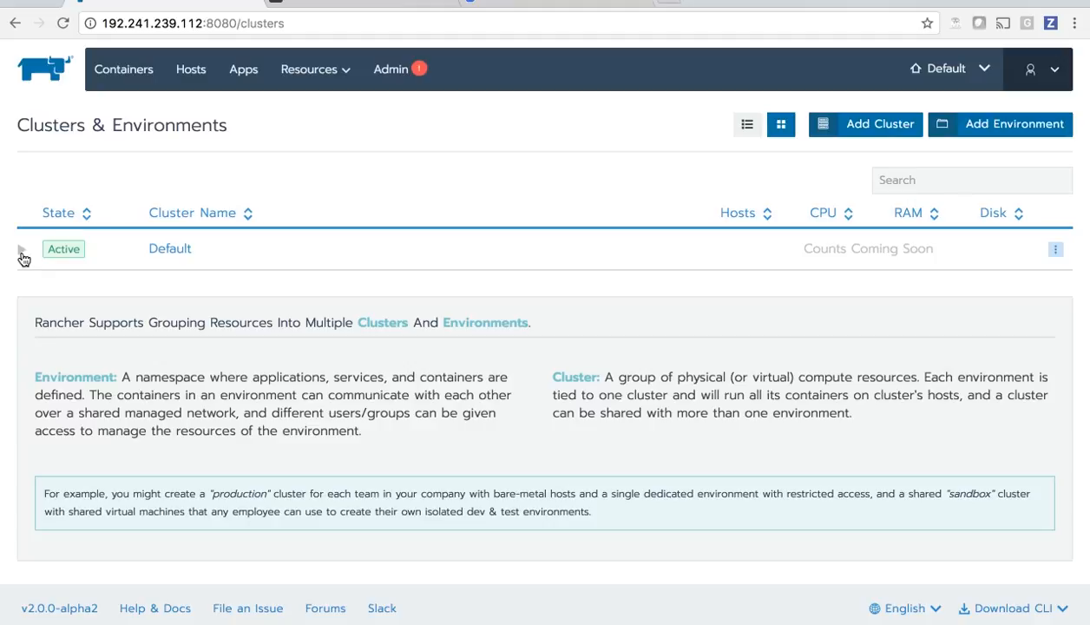
{"action": "left_click", "coordinate": [897, 130]}
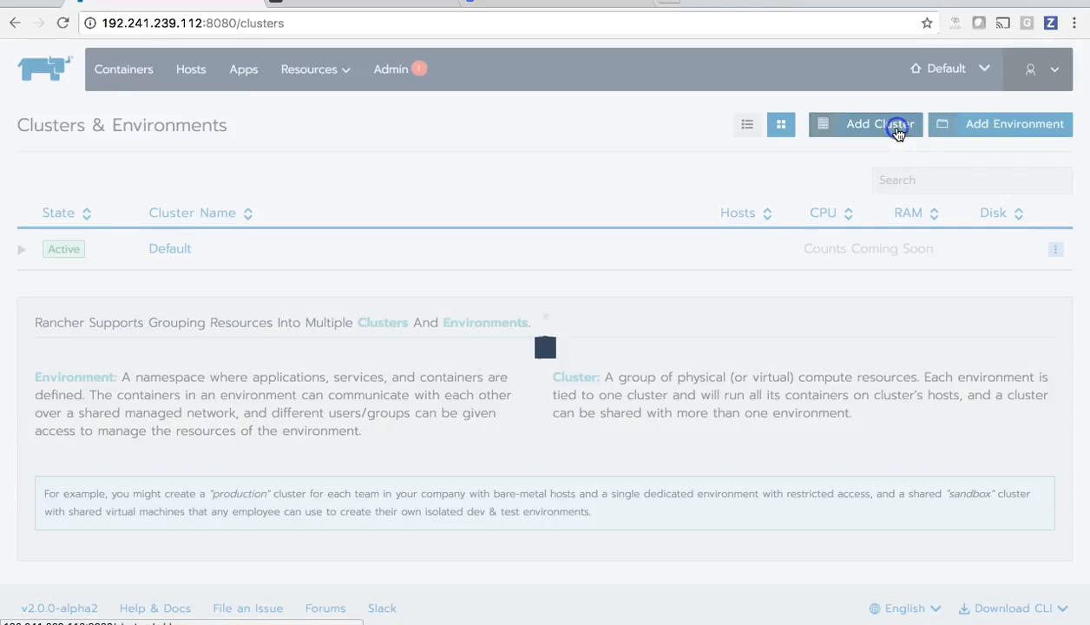
{"action": "left_click", "coordinate": [347, 180]}
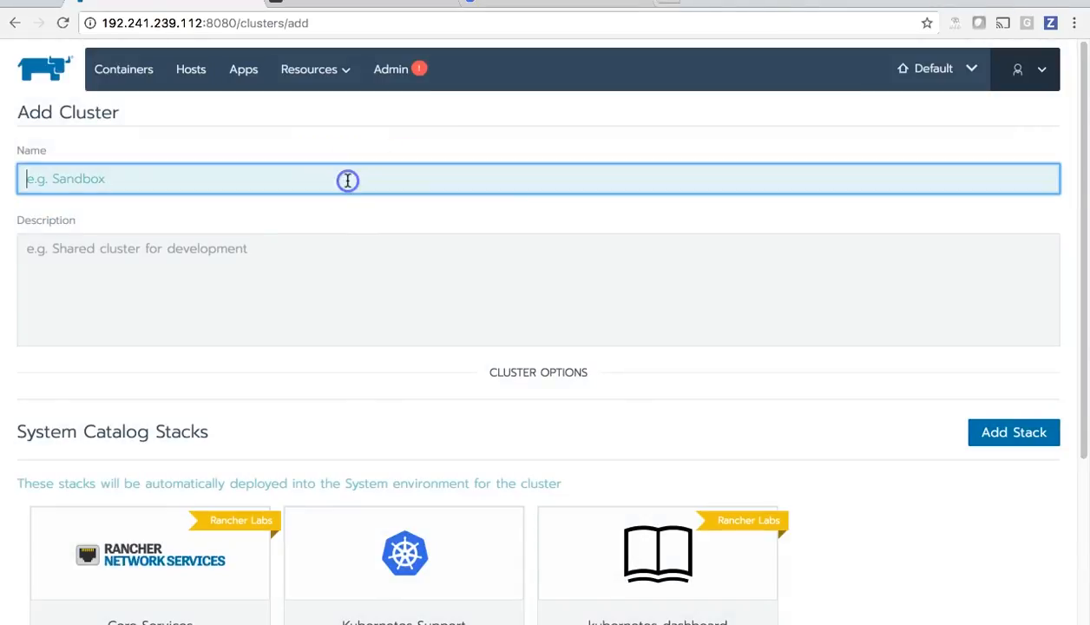
{"action": "type", "text": "cluster1"}
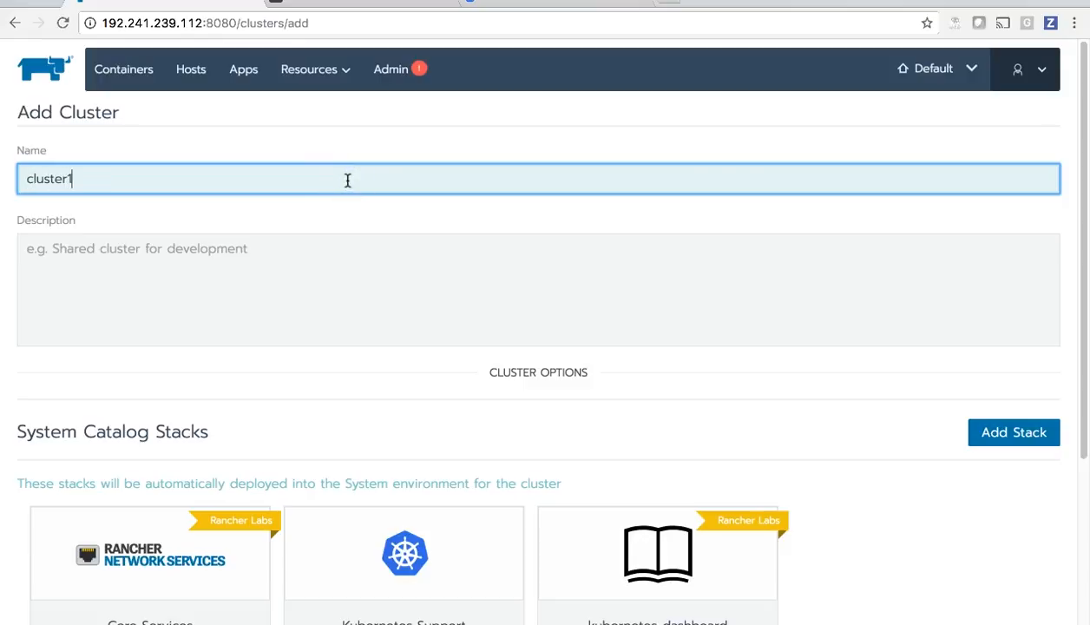
{"action": "left_click_drag", "start_coordinate": [1083, 408], "coordinate": [1059, 612]}
{"action": "left_click", "coordinate": [522, 566]}
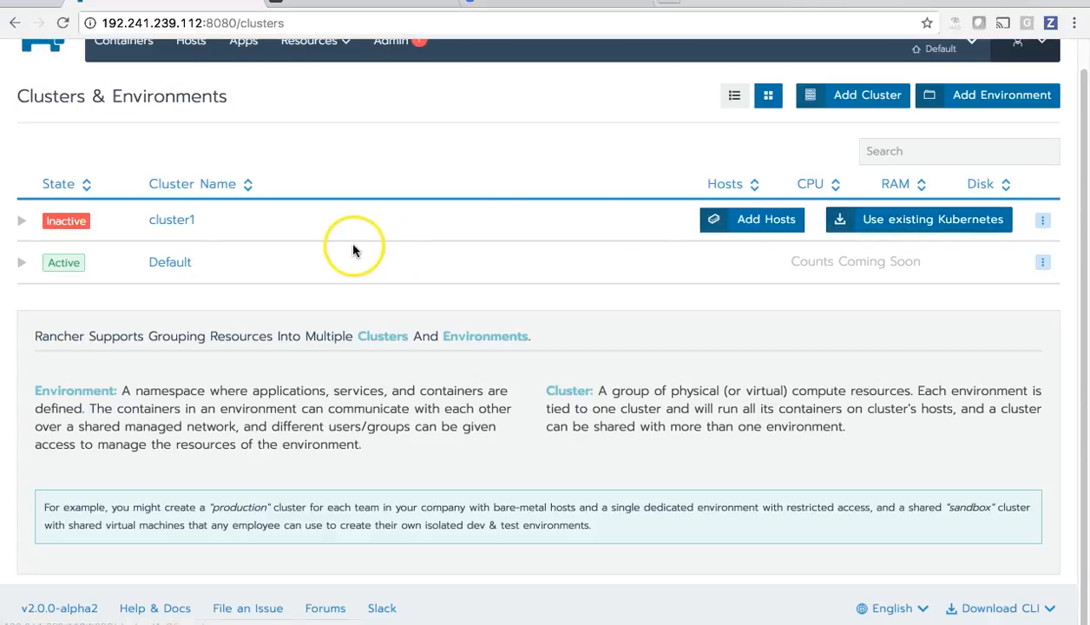
- Expand the Default cluster's environments and create an environment named env-will on the Default cluster
{"action": "left_click", "coordinate": [22, 262]}
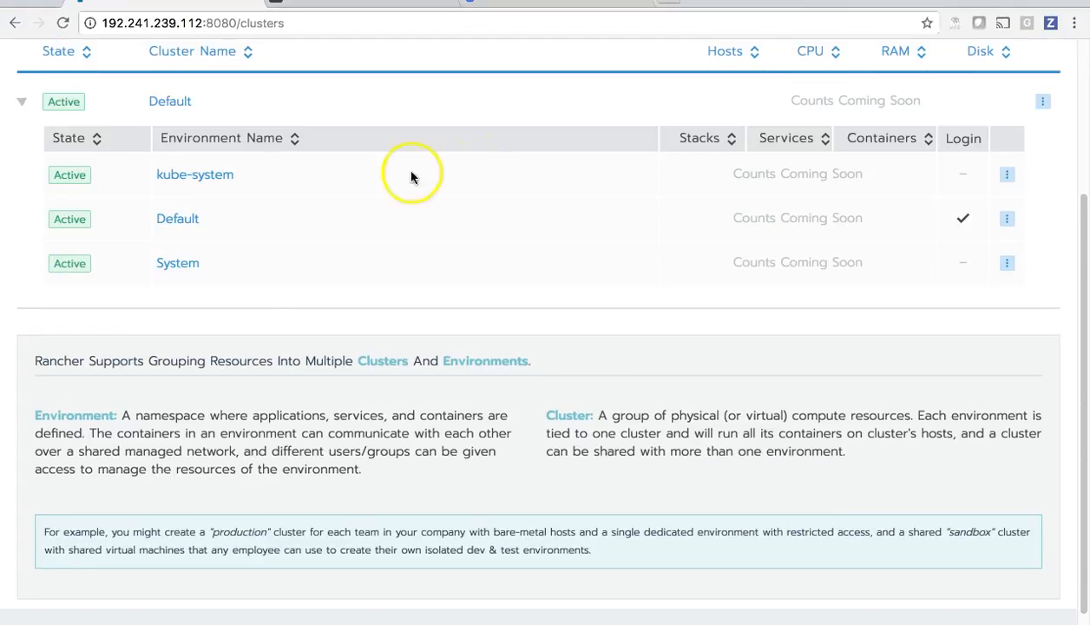
{"action": "scroll", "coordinate": [1082, 70], "scroll_direction": "up", "scroll_amount": 5}
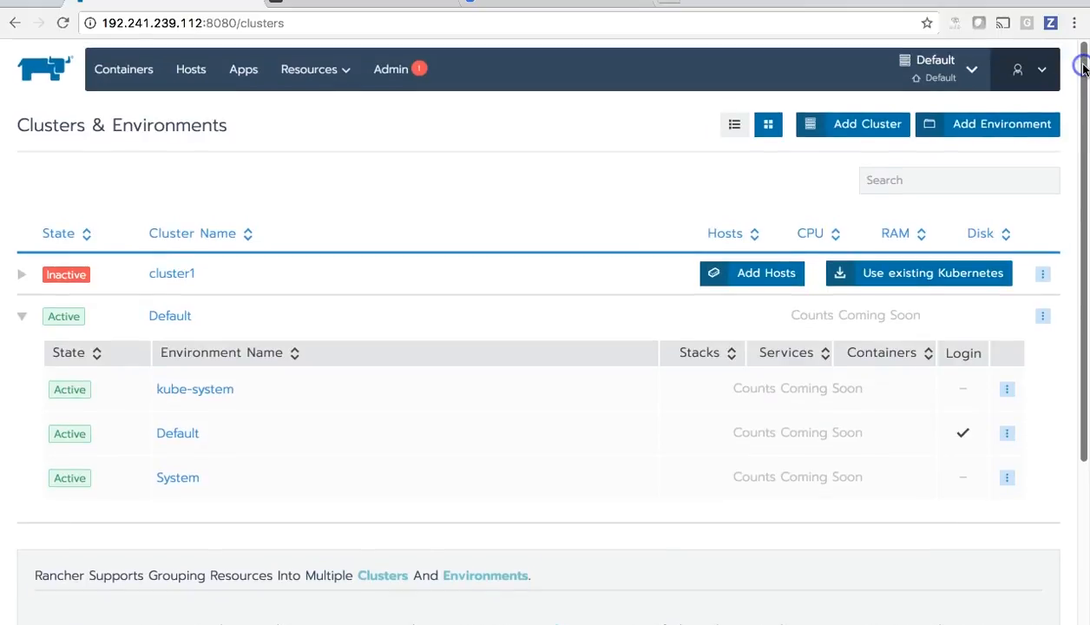
{"action": "left_click", "coordinate": [999, 137]}
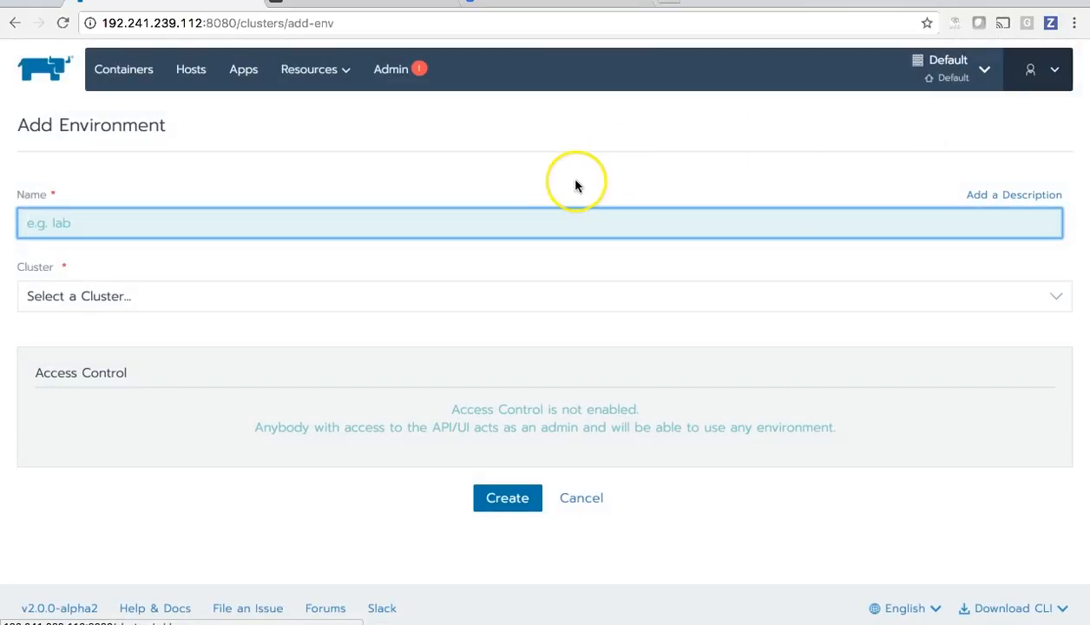
{"action": "type", "text": "e"}
{"action": "key", "text": "BackSpace"}
{"action": "type", "text": "env-will"}
{"action": "left_click", "coordinate": [453, 297]}
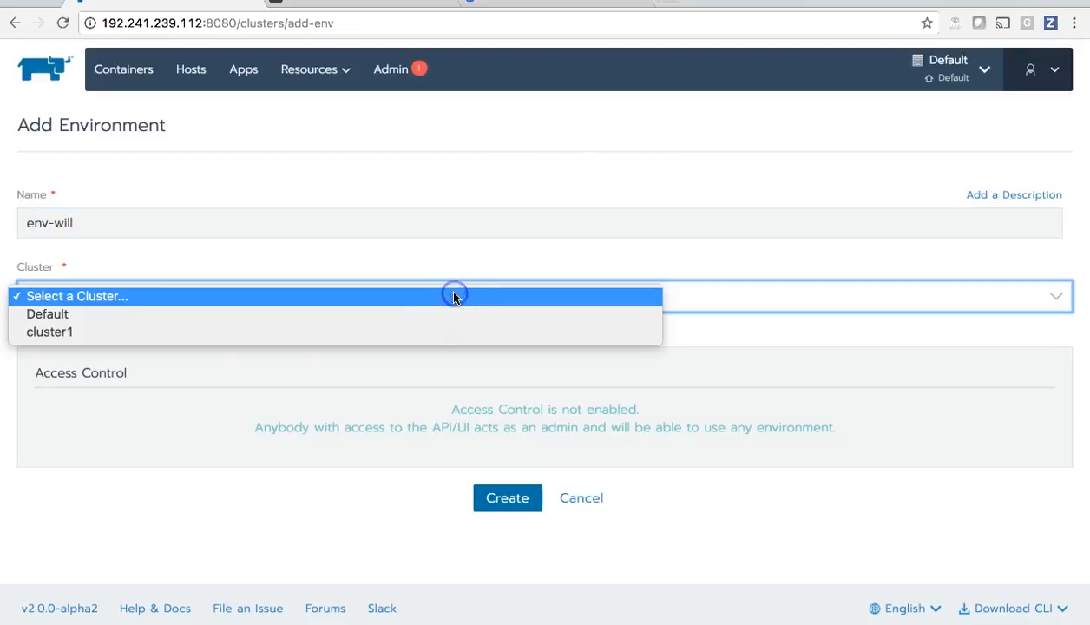
{"action": "left_click", "coordinate": [417, 323]}
{"action": "left_click", "coordinate": [488, 502]}
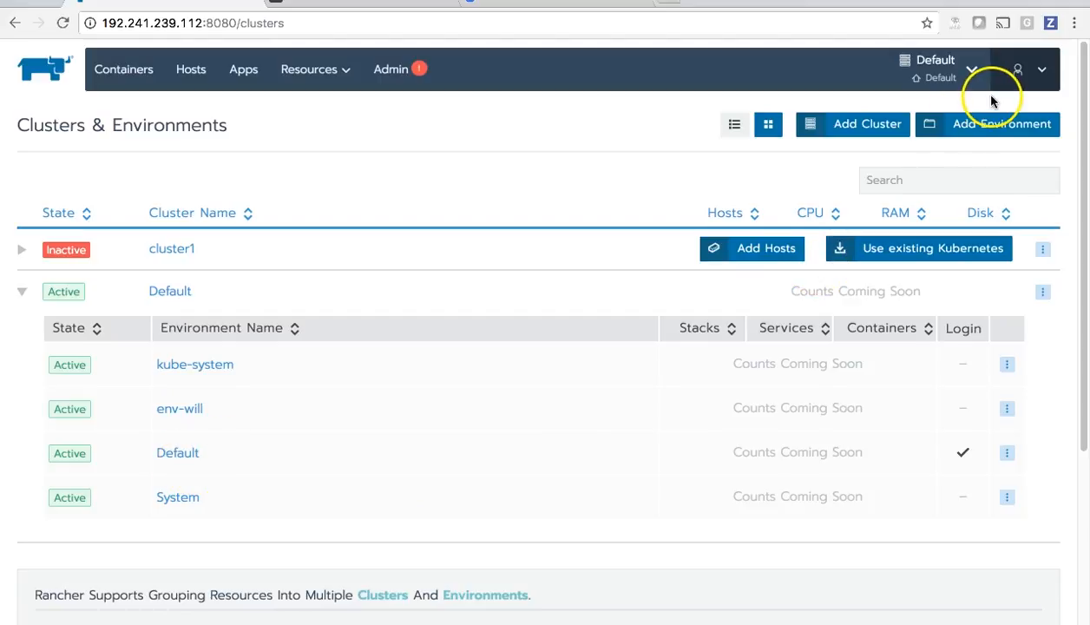
- Switch to the env-will environment and launch a service named ubuntu-will from the ubuntu:xenial image in the Default stack
{"action": "left_click", "coordinate": [971, 76]}
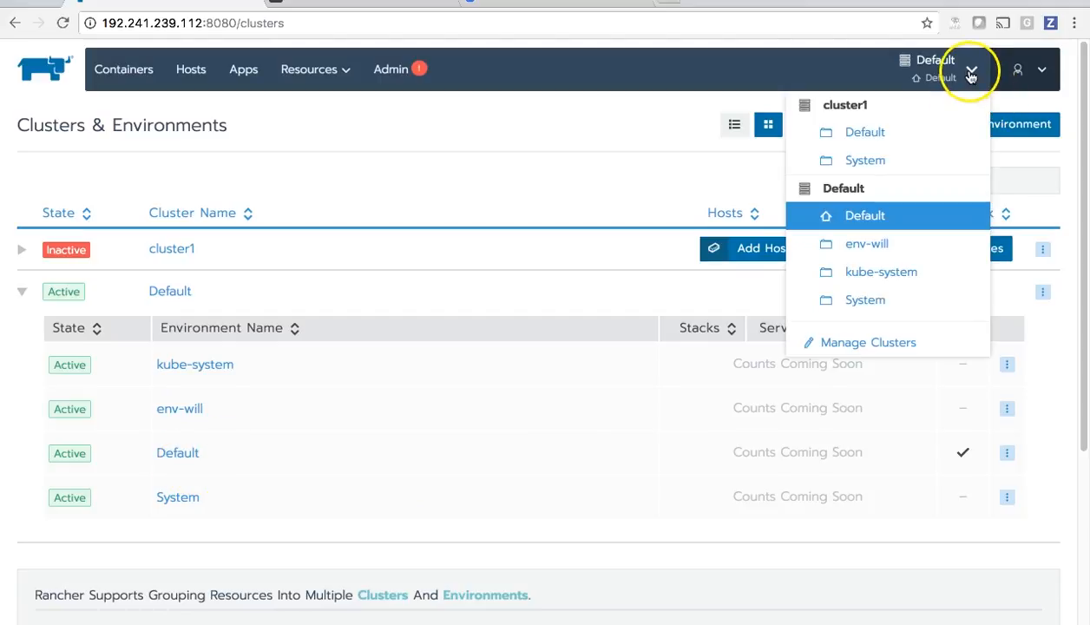
{"action": "left_click", "coordinate": [890, 250]}
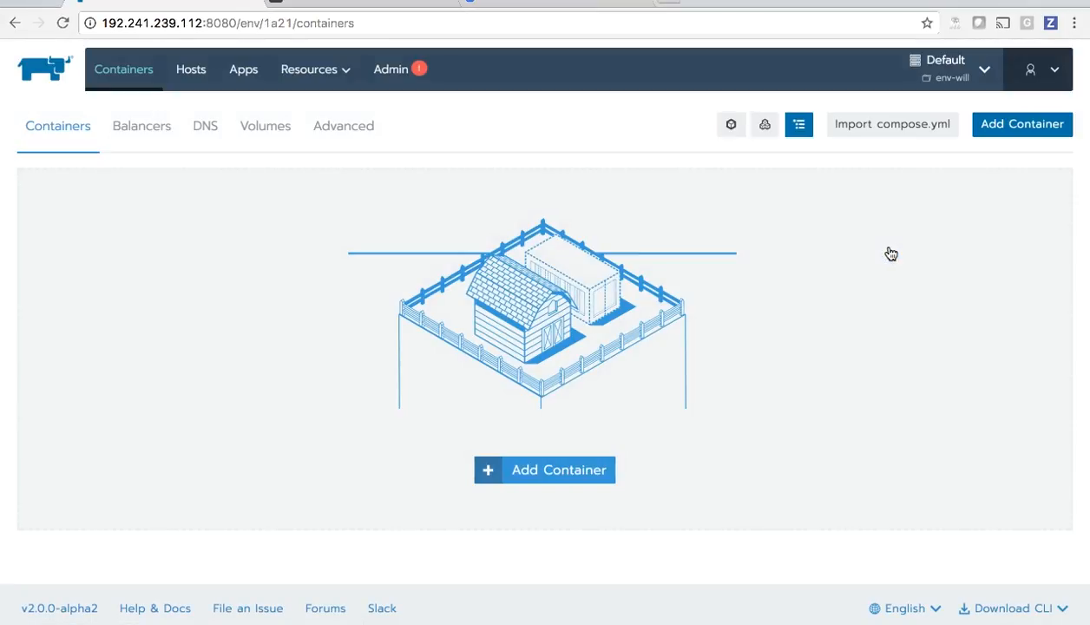
{"action": "left_click", "coordinate": [1023, 125]}
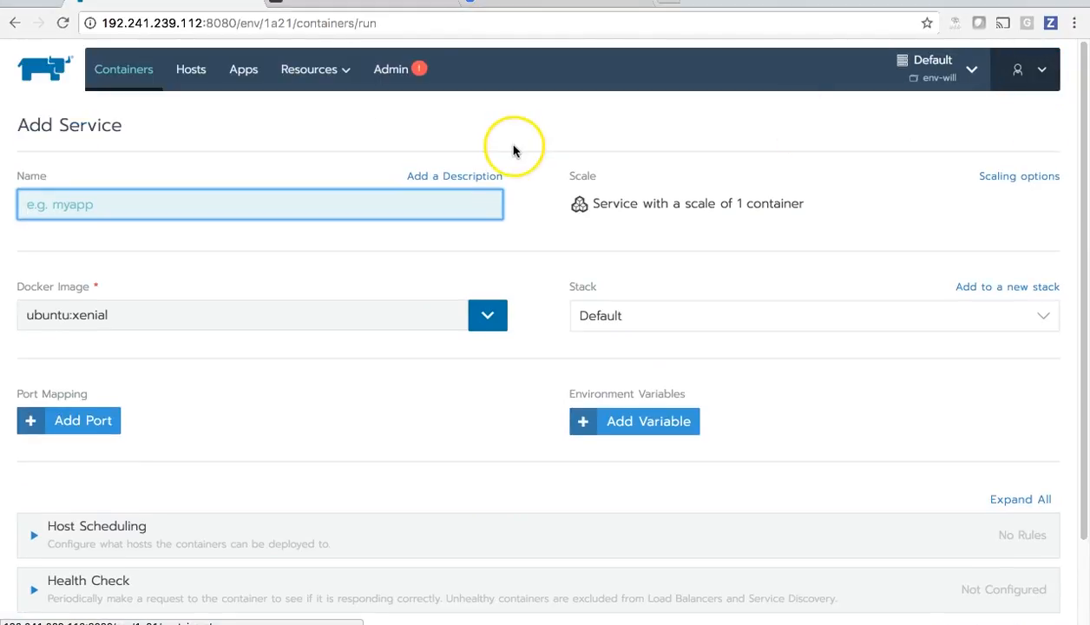
{"action": "type", "text": "ubuntu"}
{"action": "key", "text": "BackSpace"}
{"action": "type", "text": "tu-"}
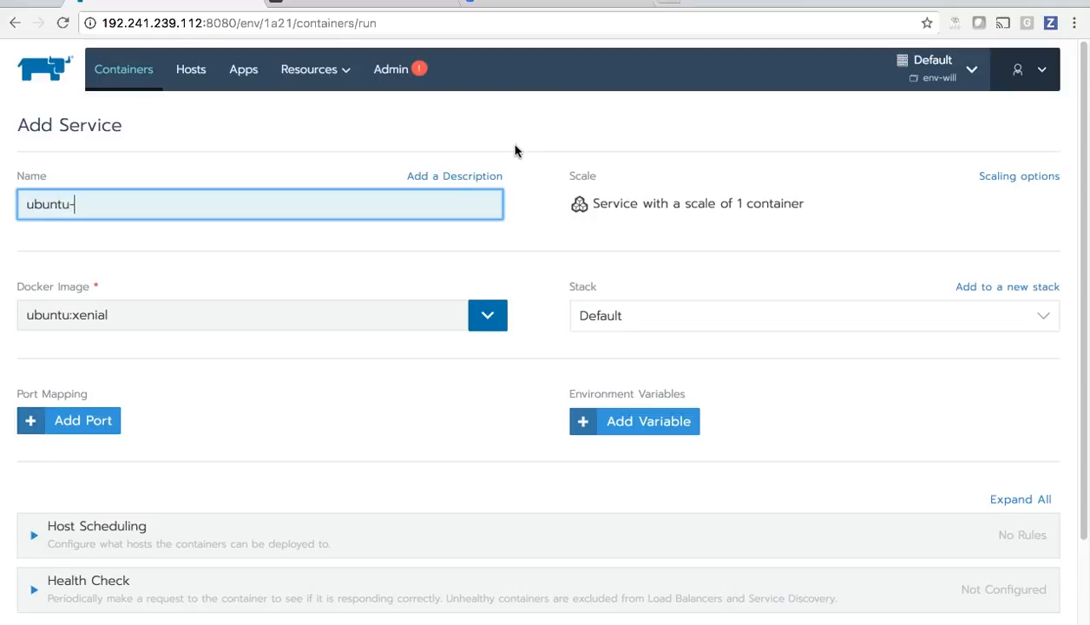
{"action": "type", "text": "will"}
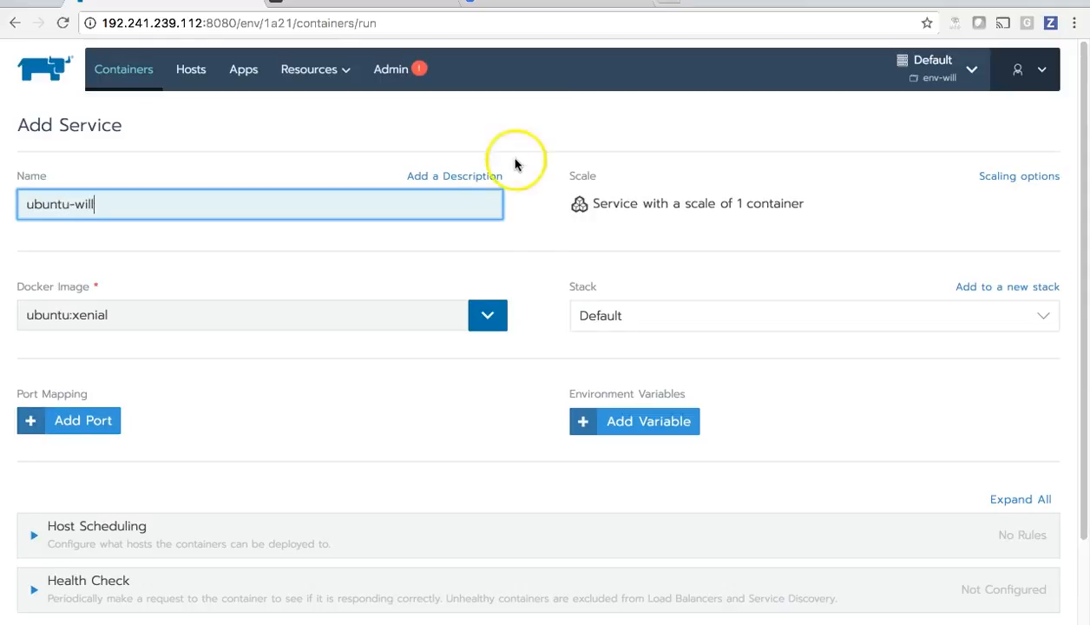
{"action": "left_click_drag", "start_coordinate": [1081, 303], "coordinate": [688, 499]}
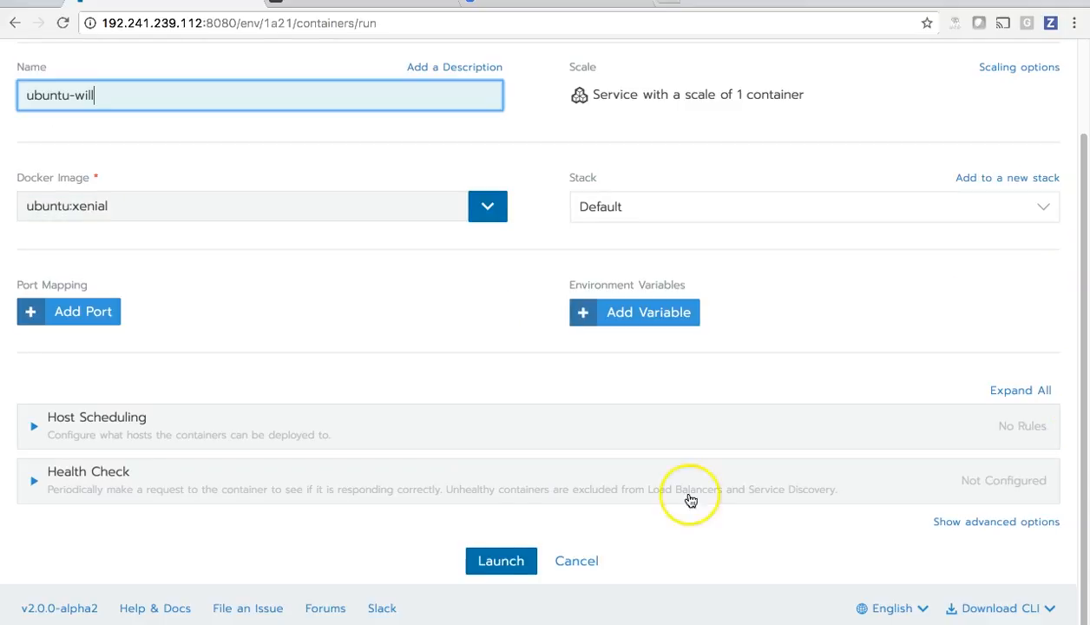
{"action": "left_click", "coordinate": [494, 561]}
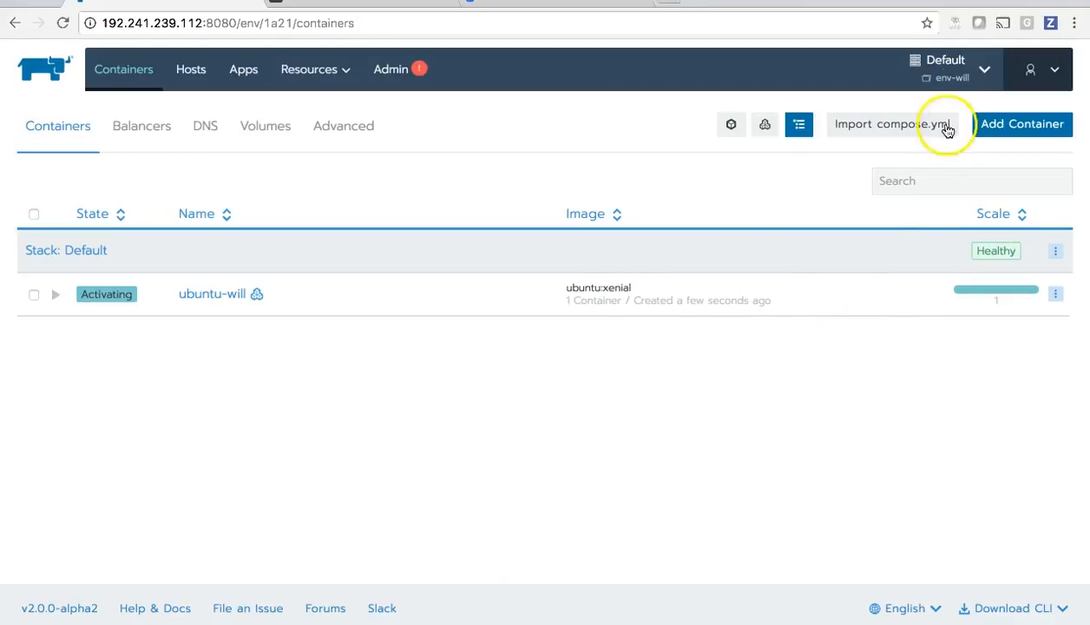
- View the containers of the Default cluster's Default environment, and return to the env-will environment to compare them
{"action": "left_click", "coordinate": [977, 80]}
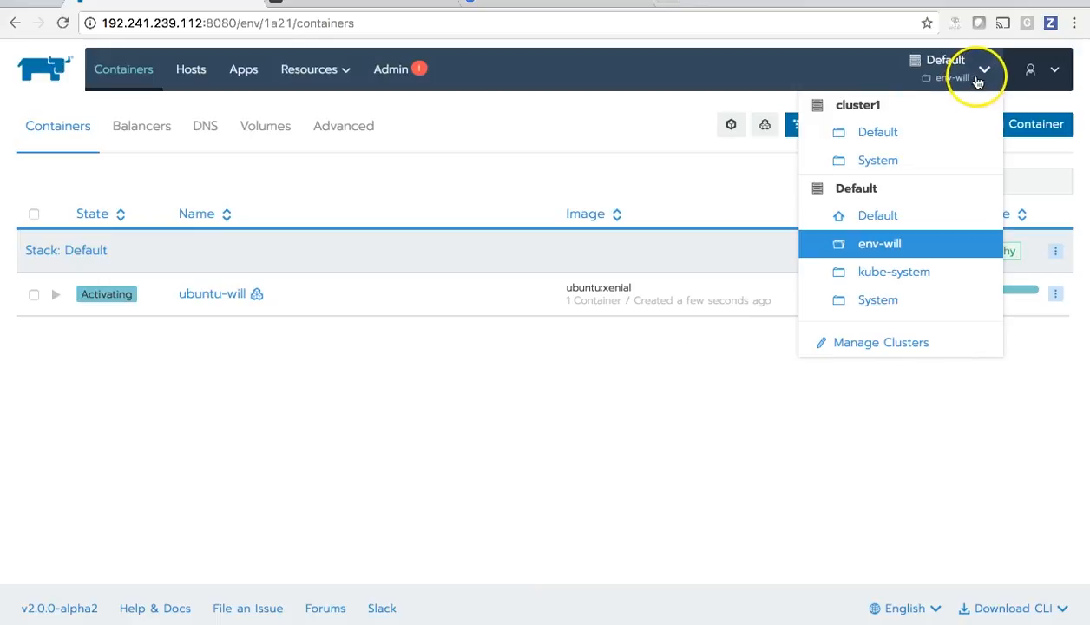
{"action": "left_click", "coordinate": [880, 216]}
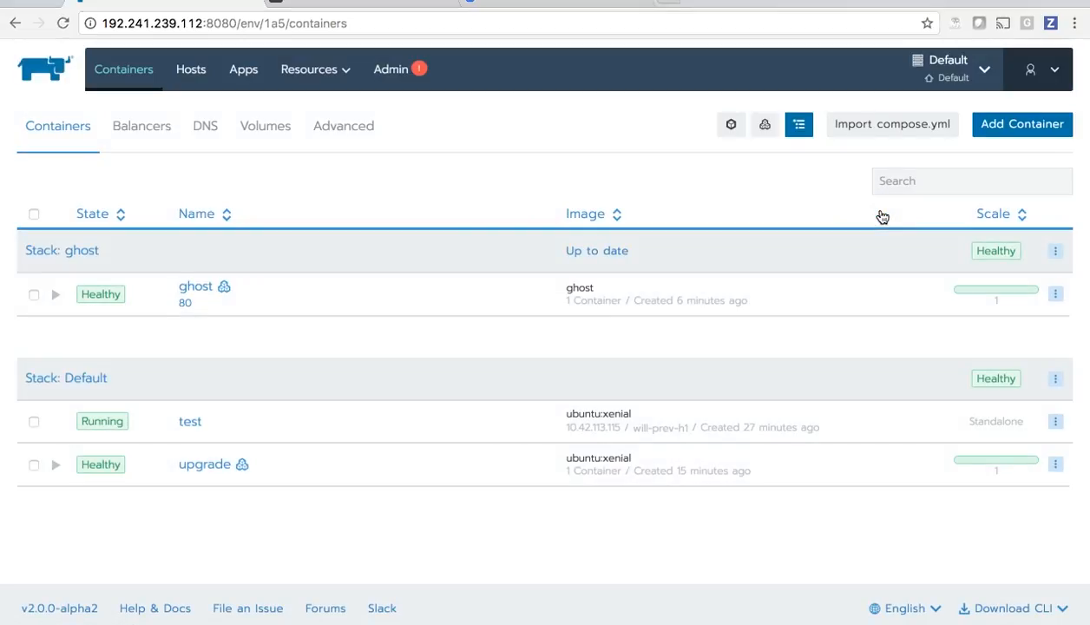
{"action": "mouse_move", "coordinate": [976, 87]}
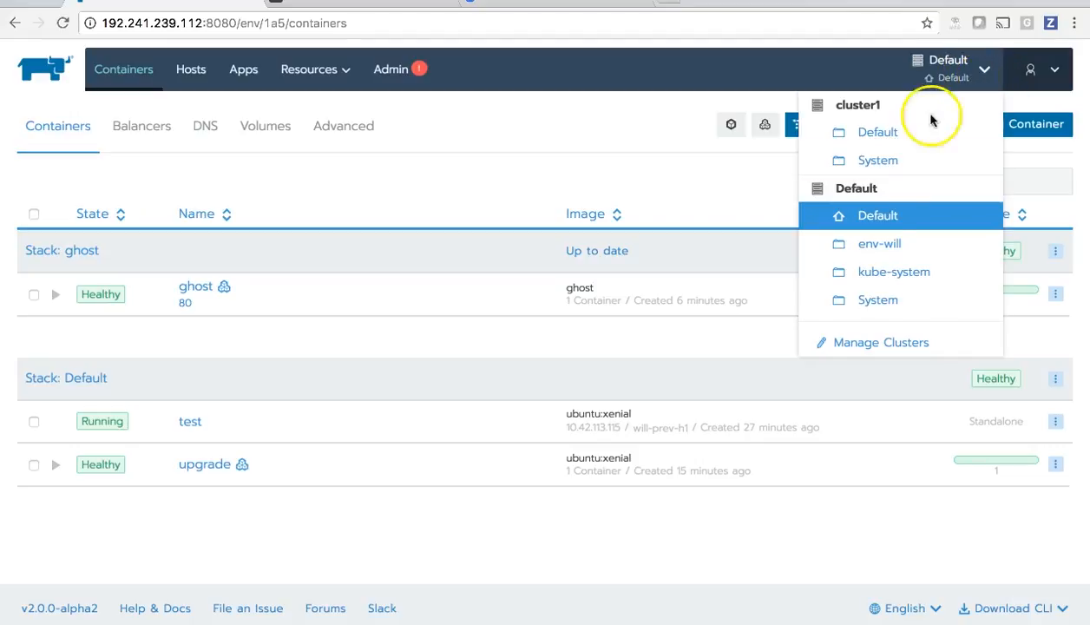
{"action": "left_click", "coordinate": [872, 242]}
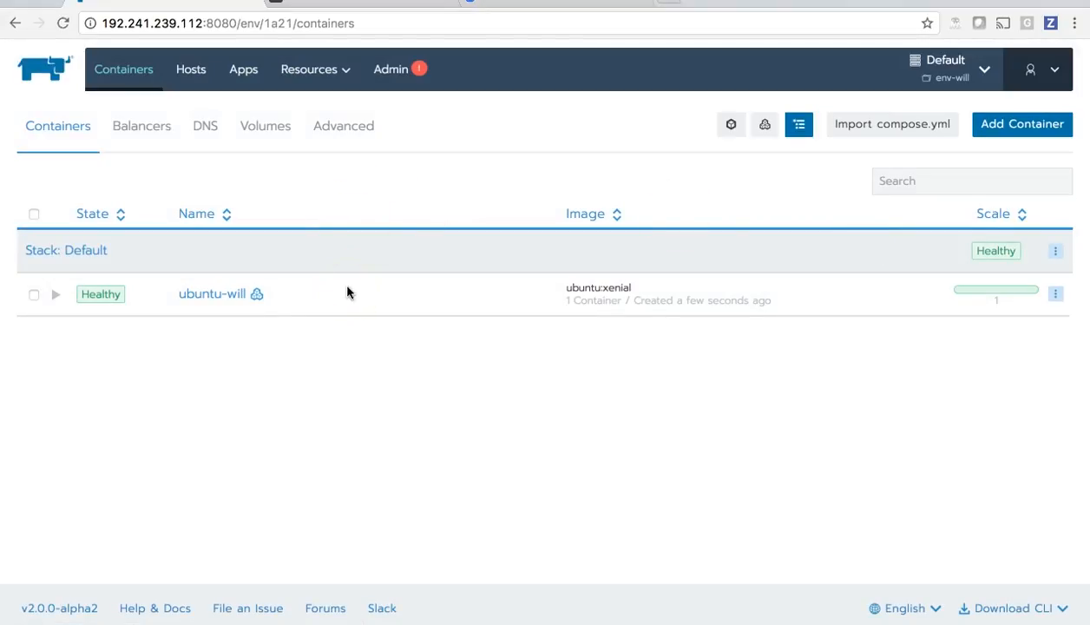
- Switch to the Kubernetes dashboard, refresh the pods list, and examine the pod in the env-will namespace
{"action": "left_click", "coordinate": [547, 2]}
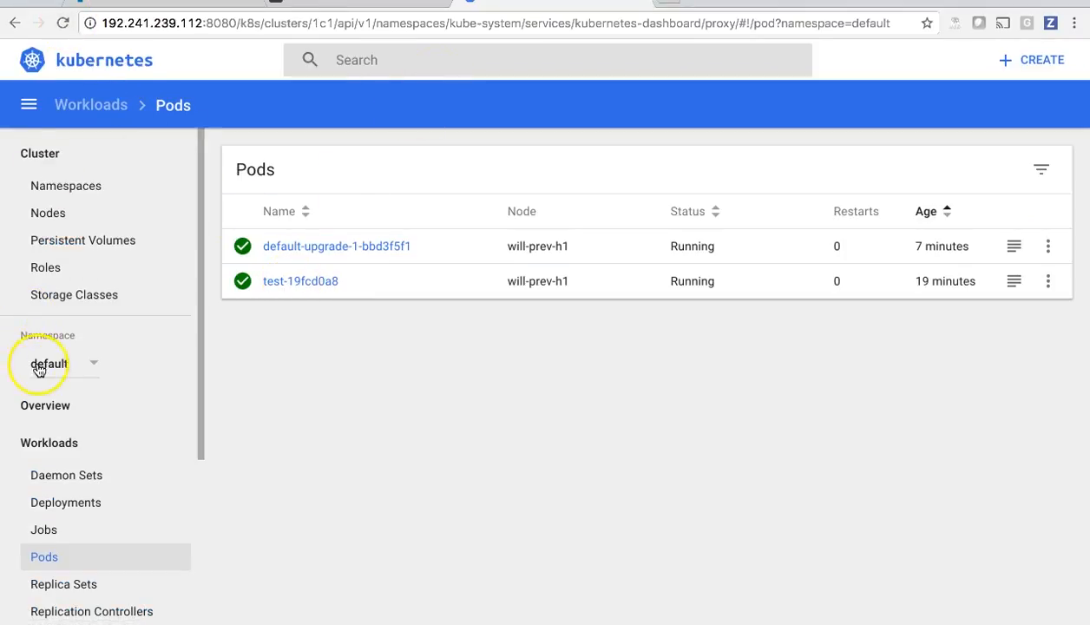
{"action": "left_click", "coordinate": [62, 22]}
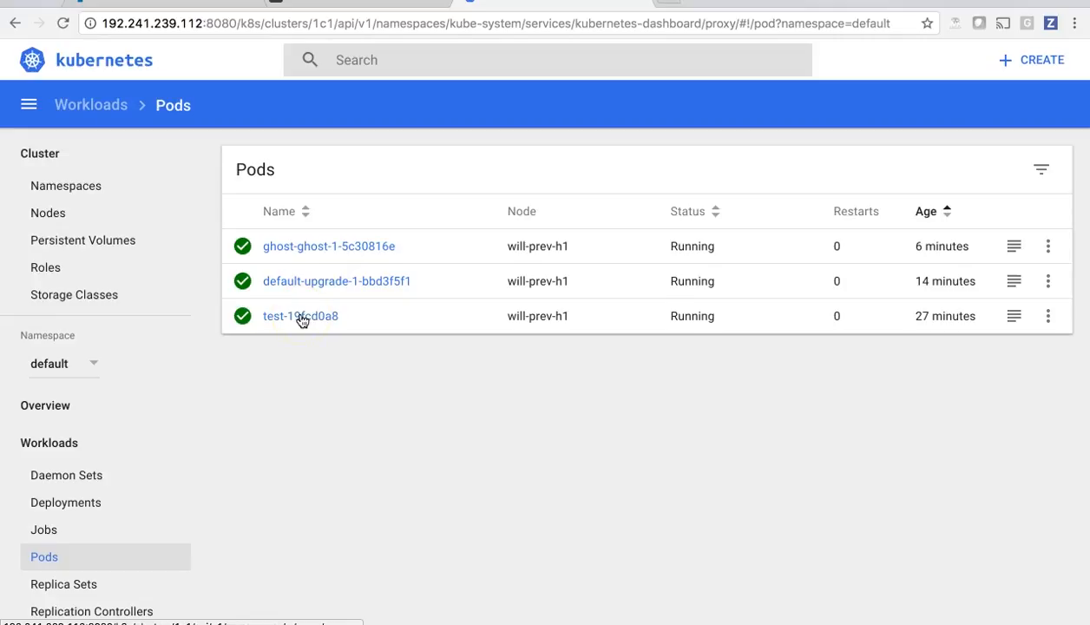
{"action": "left_click", "coordinate": [93, 364]}
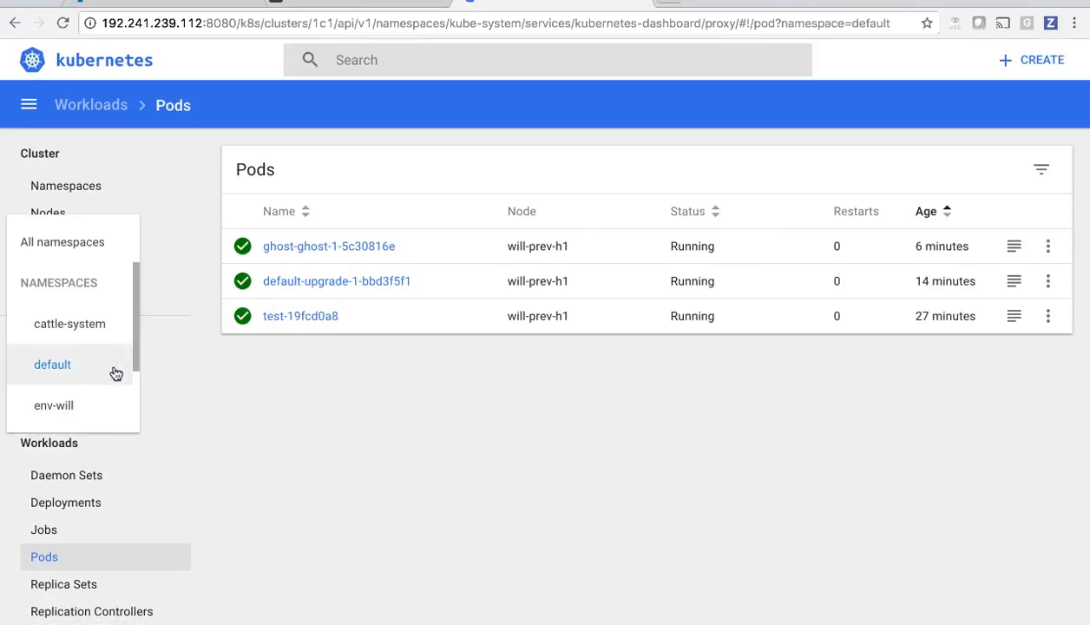
{"action": "left_click_drag", "start_coordinate": [135, 349], "coordinate": [132, 390]}
{"action": "left_click", "coordinate": [83, 348]}
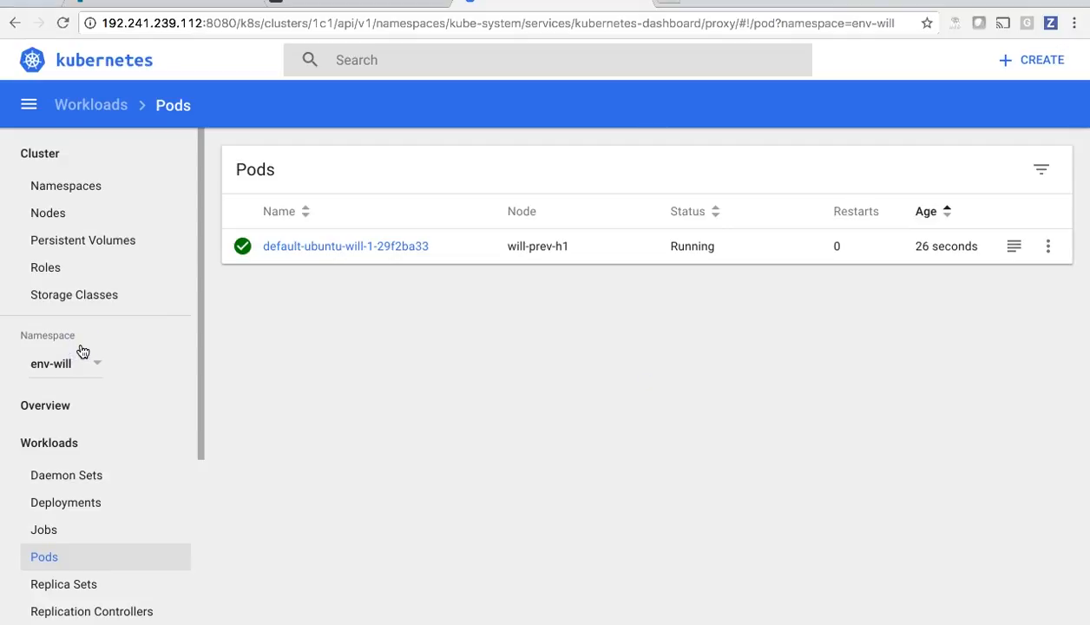
{"action": "left_click", "coordinate": [323, 250]}
{"action": "left_click", "coordinate": [319, 247]}
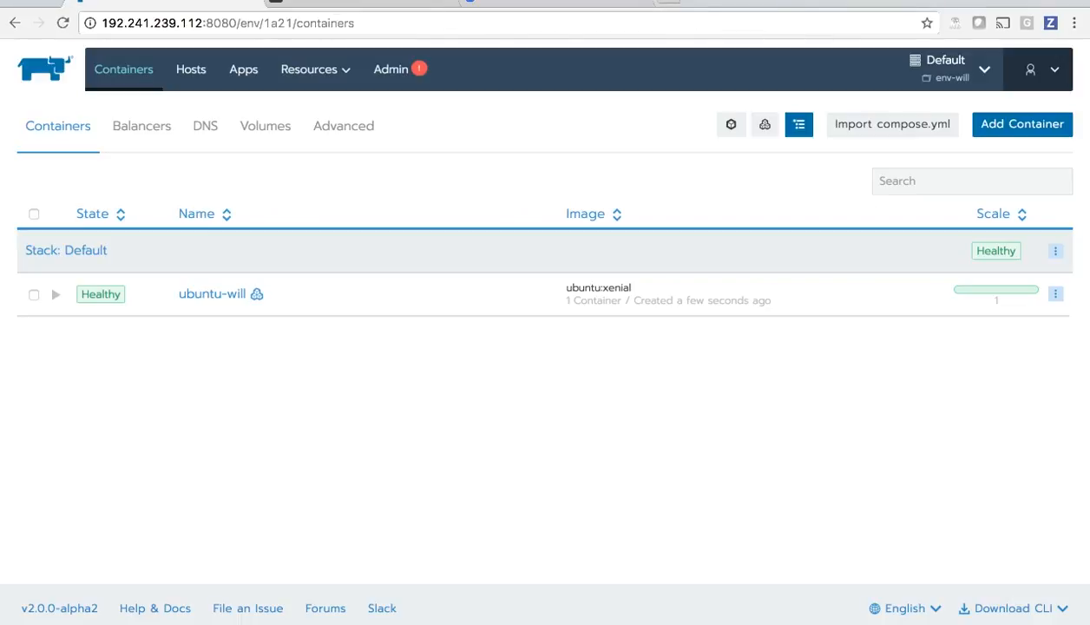